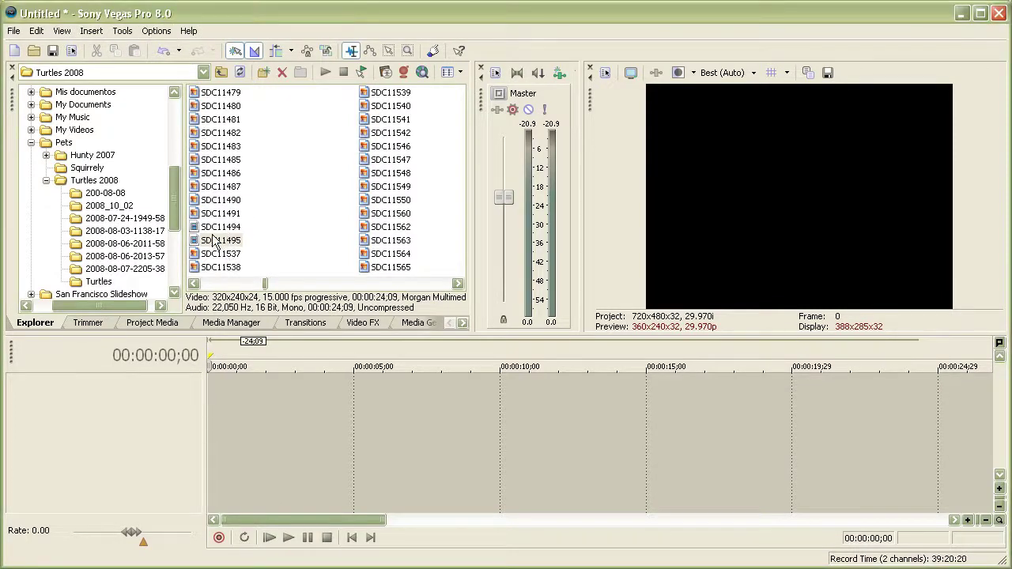
# - Drop clip SDC11495 onto the timeline, scrub to five seconds, then return to the start
pyautogui.moveTo(218, 245); pyautogui.dragTo(220, 410)
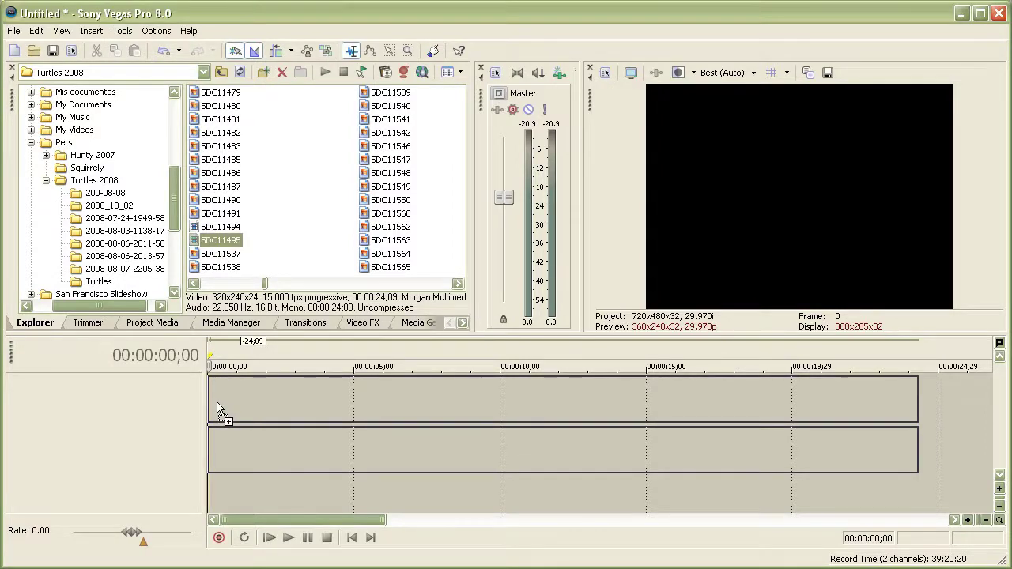
pyautogui.moveTo(220, 409); pyautogui.dragTo(338, 408)
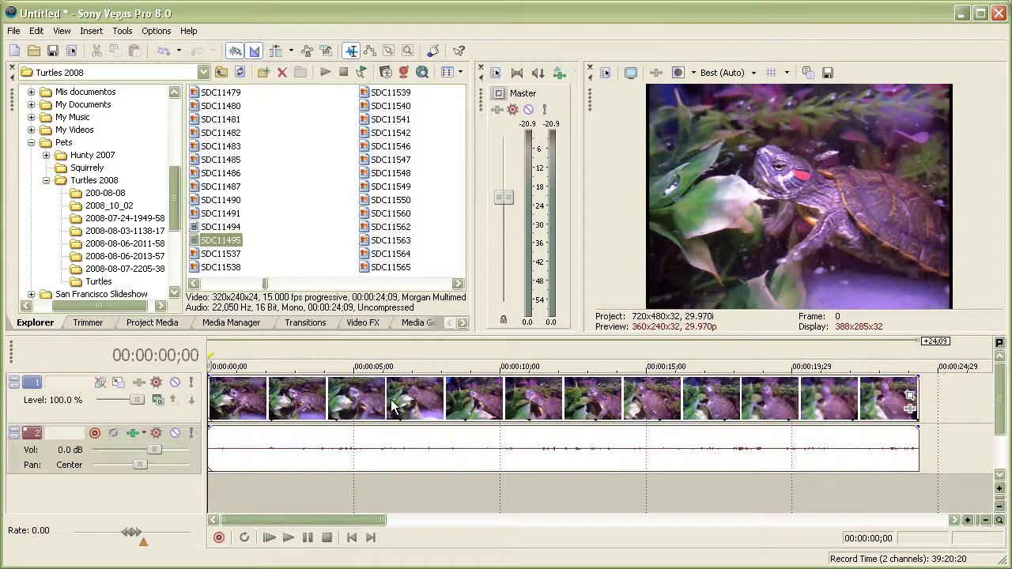
pyautogui.click(364, 405)
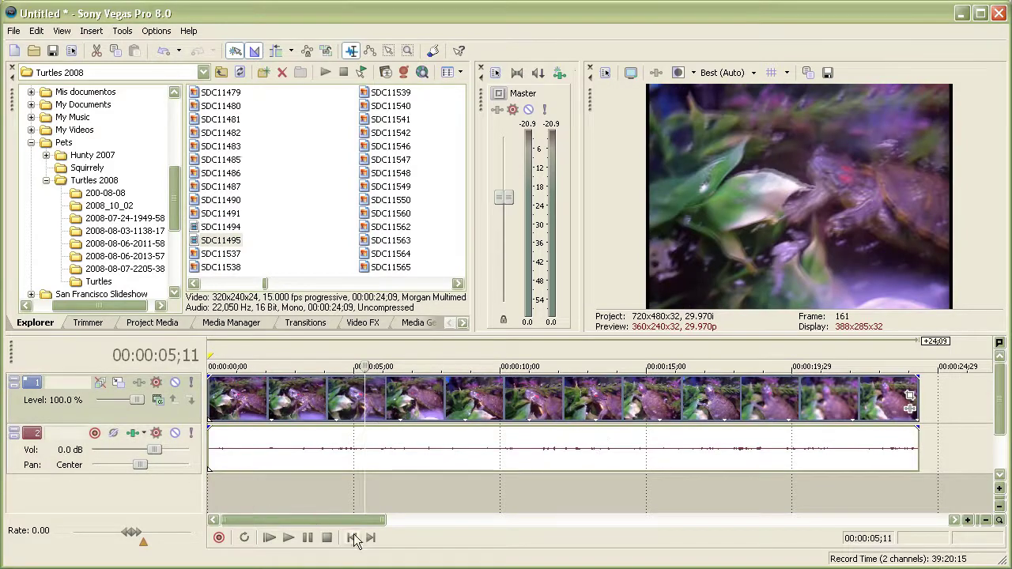
pyautogui.click(353, 538)
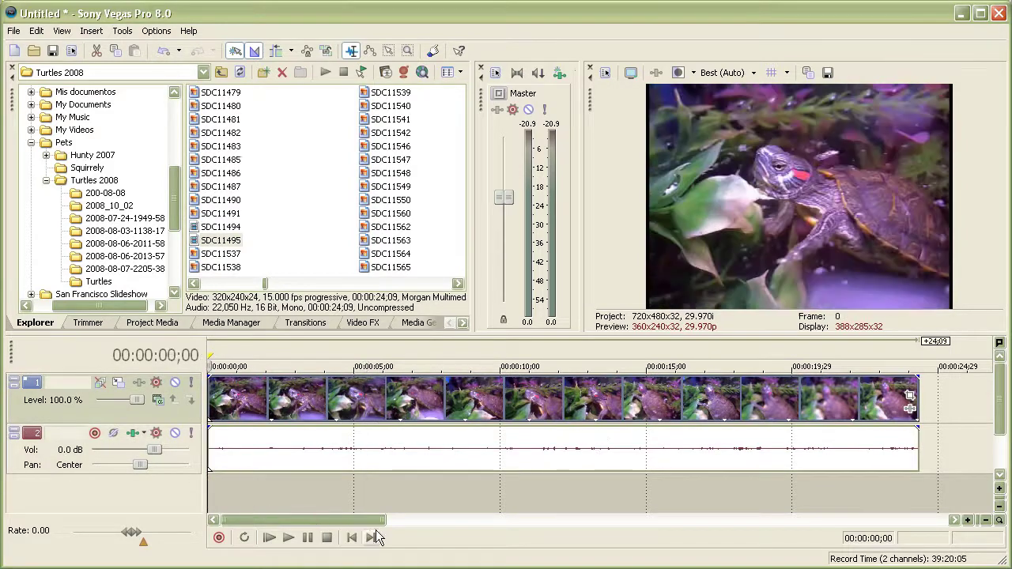
# - Add Sony Lens Flare to the turtle clip and enlarge its Video Event FX window
pyautogui.click(909, 409)
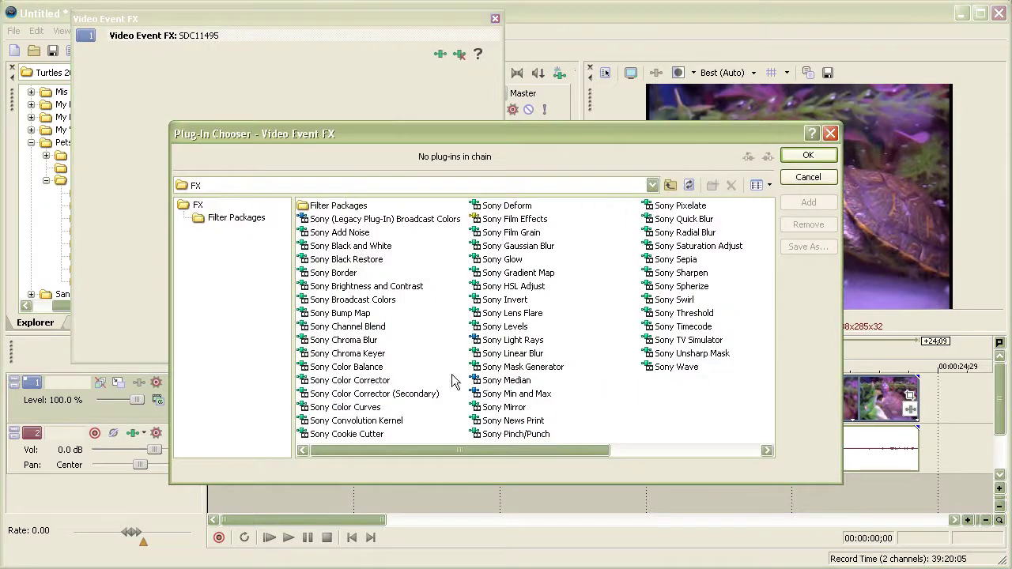
pyautogui.click(522, 314)
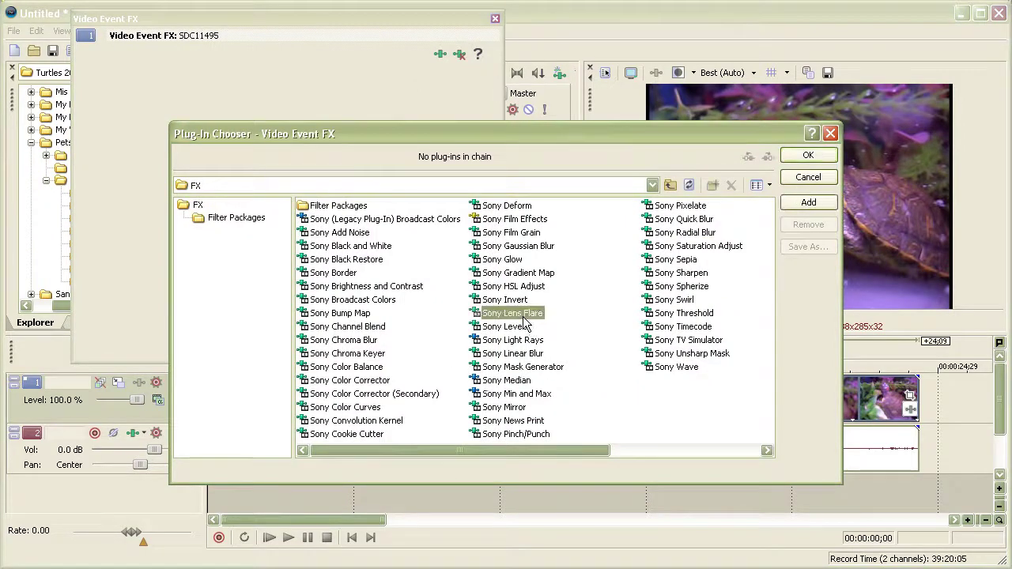
pyautogui.click(809, 202)
pyautogui.click(808, 155)
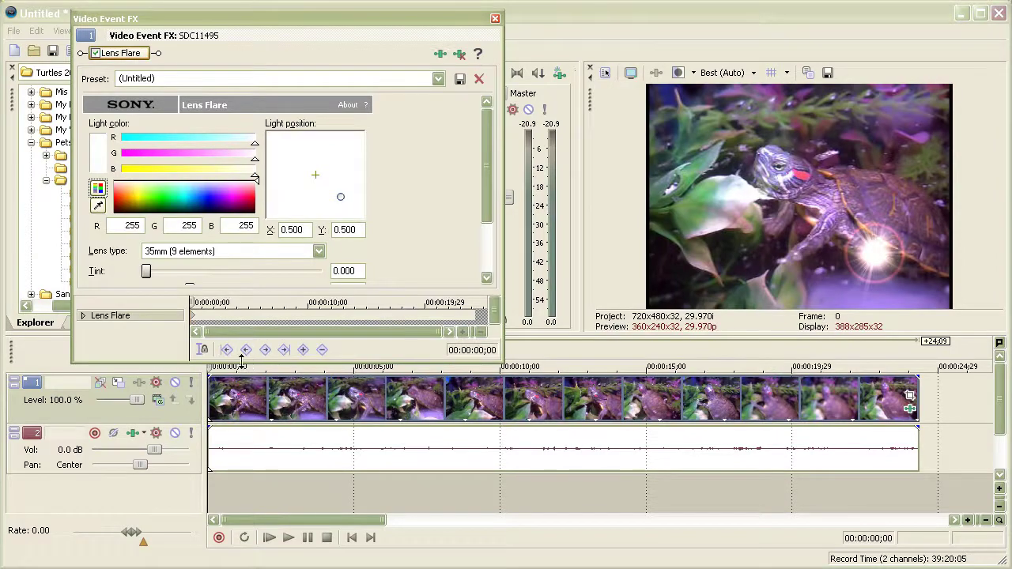
pyautogui.moveTo(242, 362); pyautogui.dragTo(237, 503)
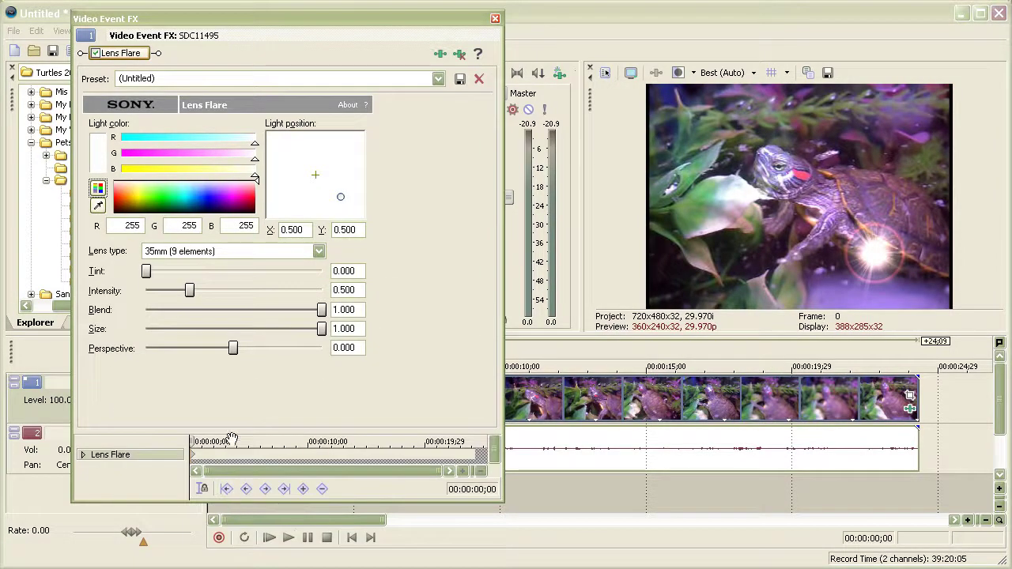
# - Preview the lens flare playback from the start
pyautogui.press('space')
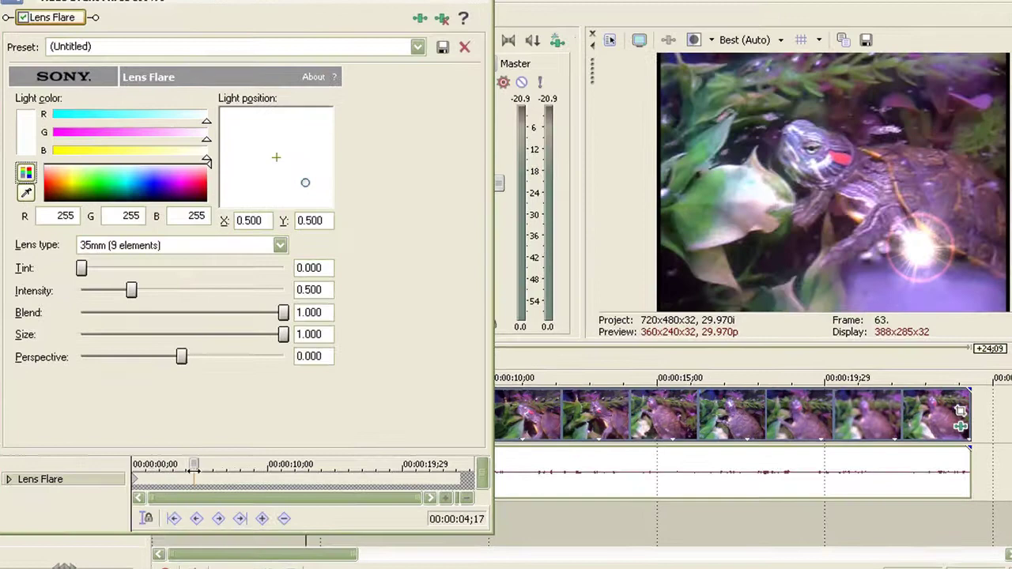
pyautogui.press('space')
pyautogui.press('space')
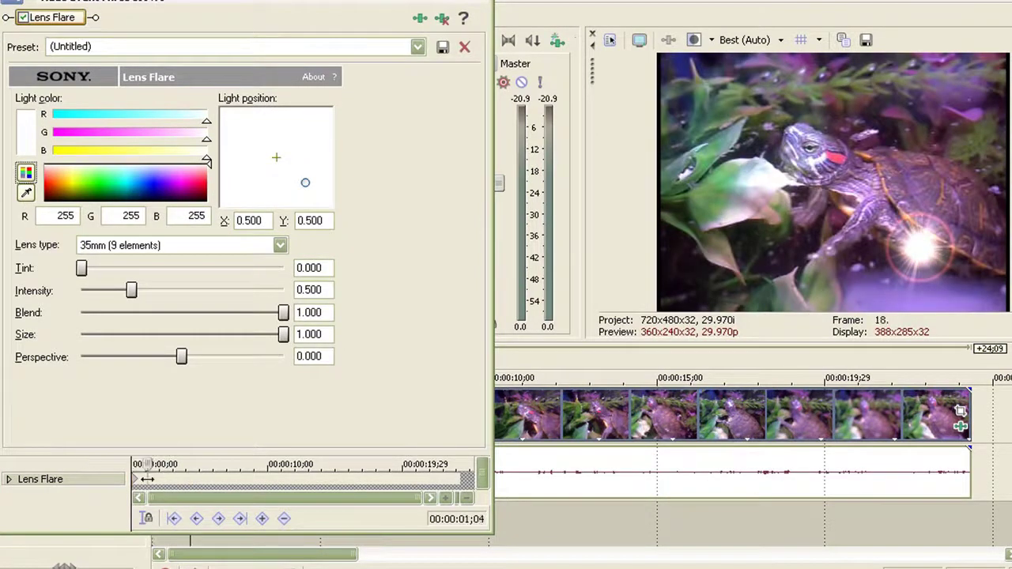
pyautogui.press('space')
# - Keyframe the flare light at top-left at 0:00 and near centre at 4:09, then play it back
pyautogui.moveTo(304, 185); pyautogui.dragTo(230, 125)
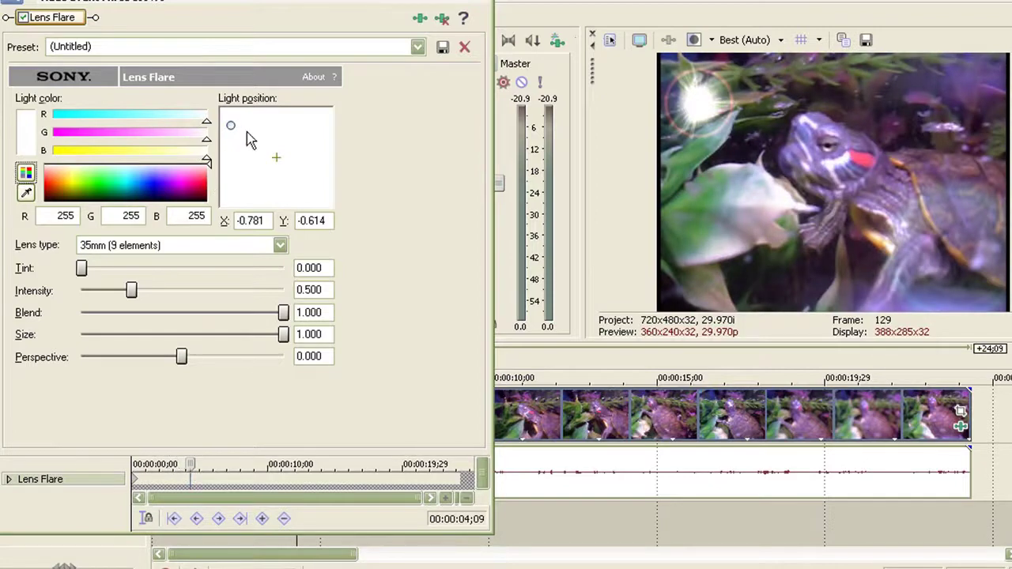
pyautogui.moveTo(230, 125); pyautogui.dragTo(264, 162)
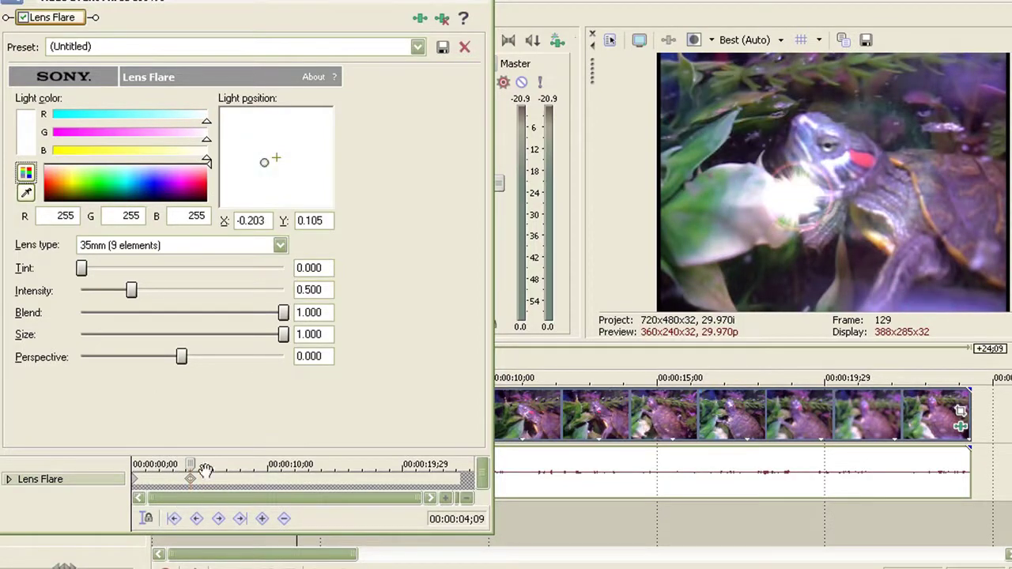
pyautogui.moveTo(194, 465); pyautogui.dragTo(77, 474)
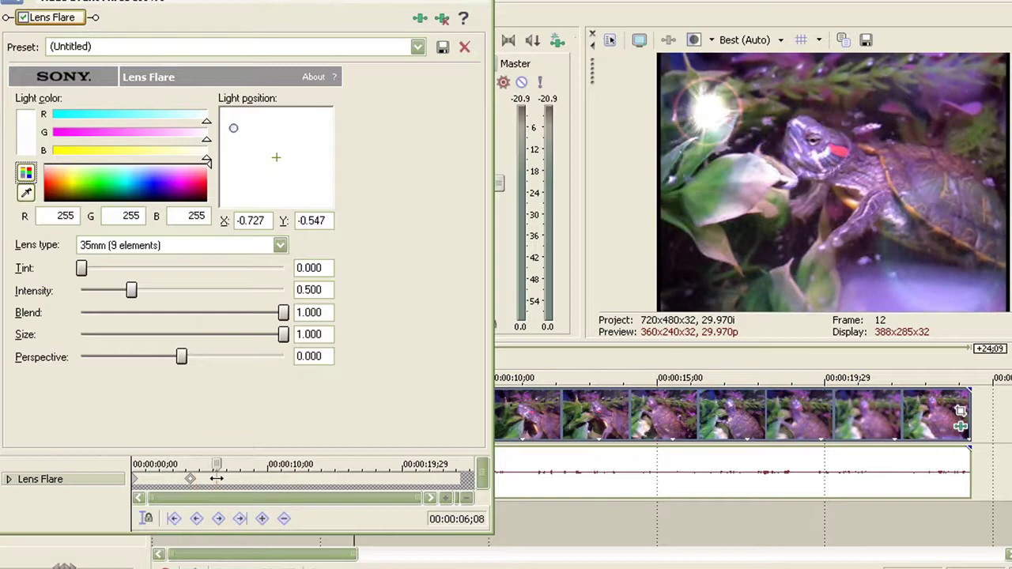
pyautogui.press('space')
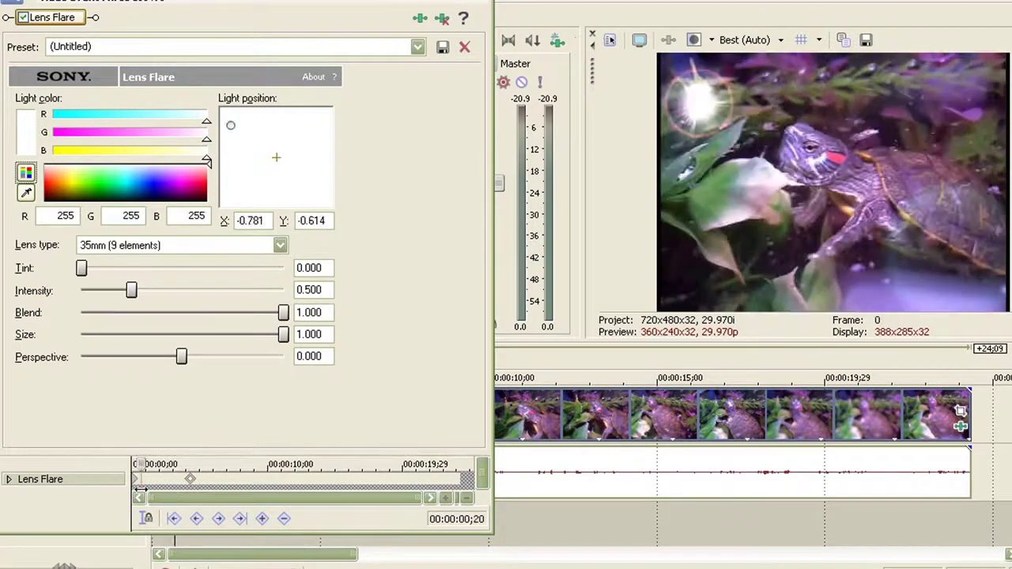
pyautogui.moveTo(136, 478)
pyautogui.mouseDown()
pyautogui.moveTo(190, 488)
pyautogui.moveTo(190, 498)
pyautogui.mouseUp()
# - Give the centre and starting flare keyframes Slow interpolation
pyautogui.rightClick(190, 479)
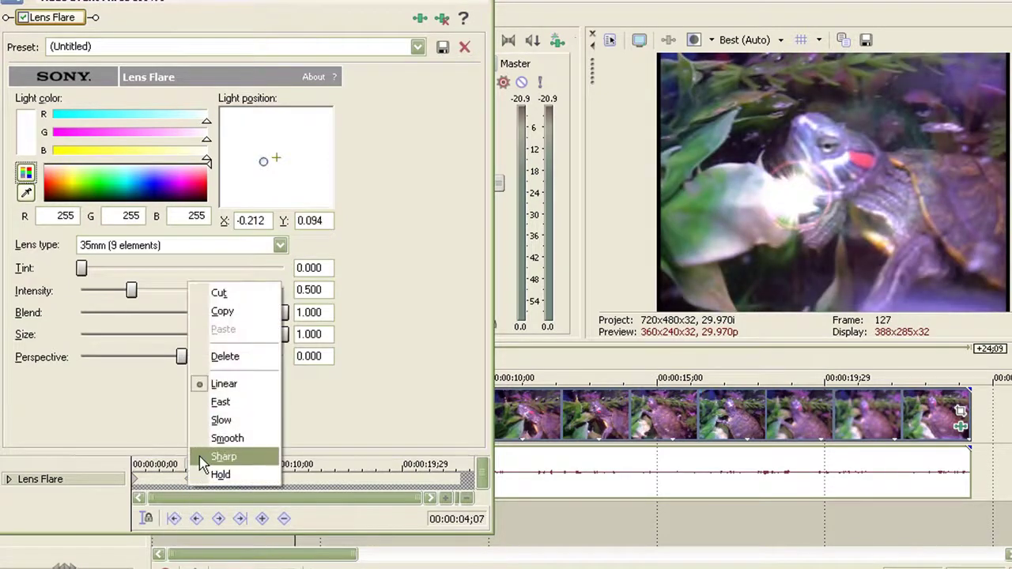
pyautogui.click(221, 432)
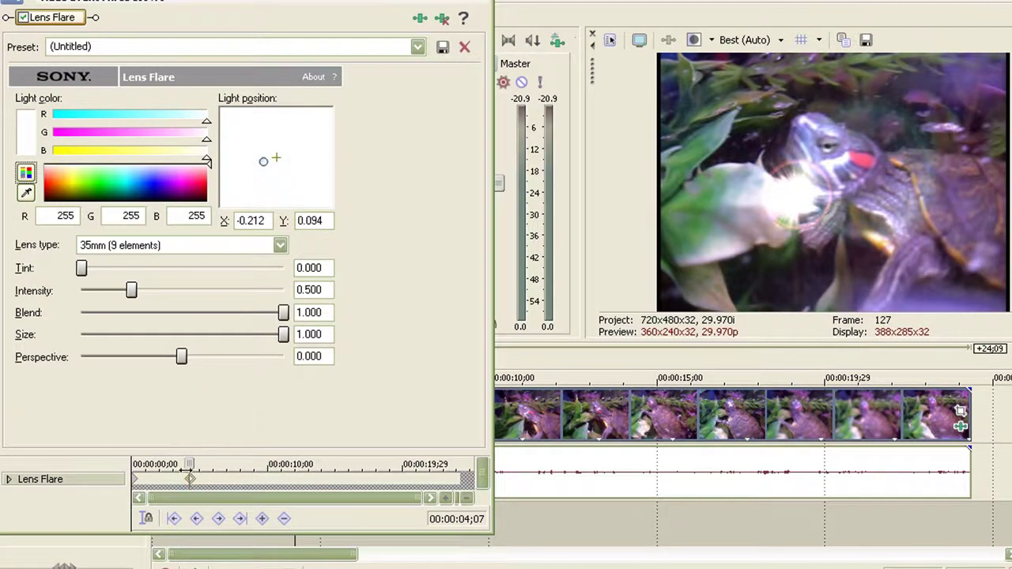
pyautogui.moveTo(189, 479)
pyautogui.mouseDown()
pyautogui.moveTo(97, 478)
pyautogui.moveTo(131, 479)
pyautogui.mouseUp()
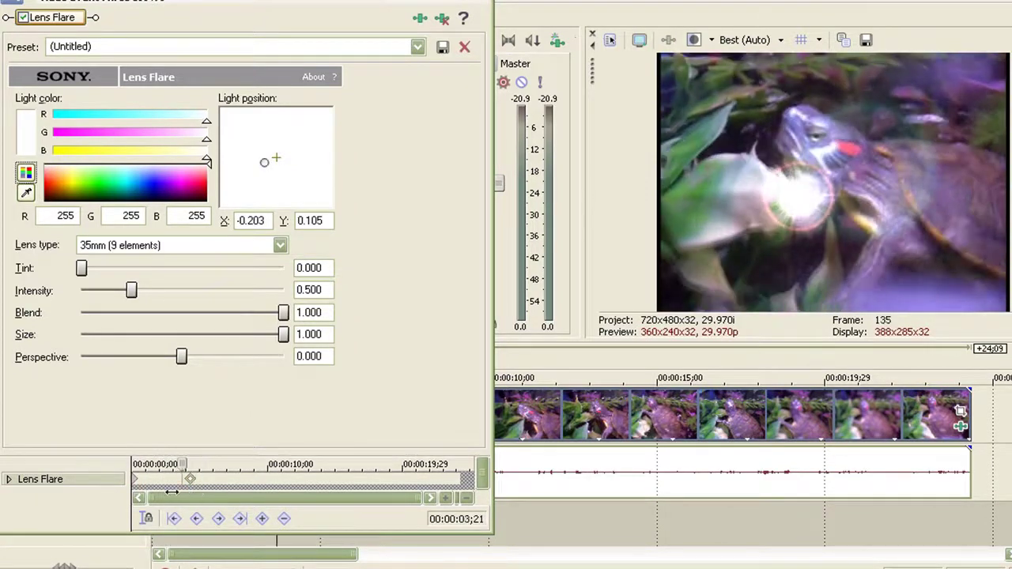
pyautogui.rightClick(133, 479)
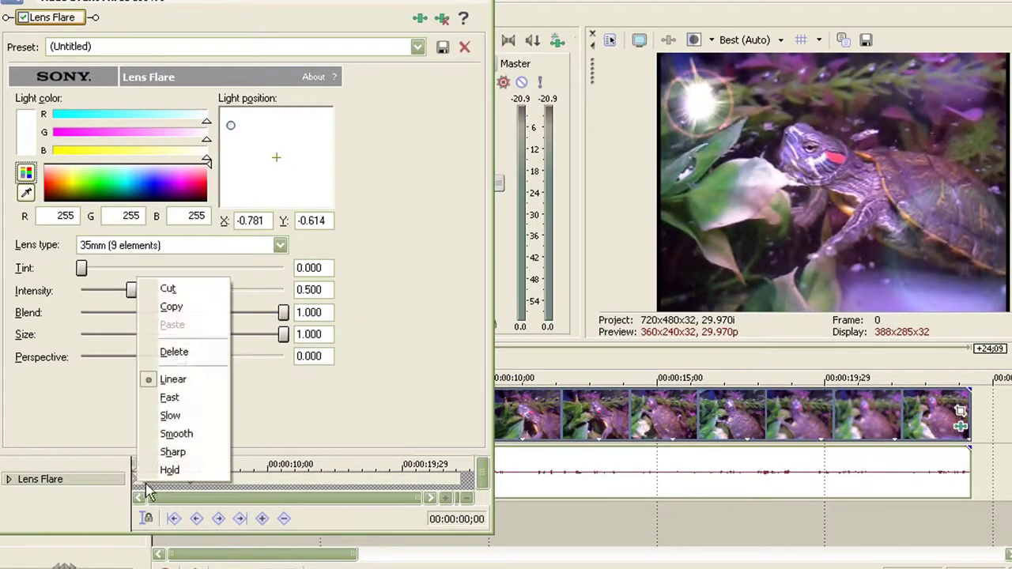
pyautogui.click(189, 415)
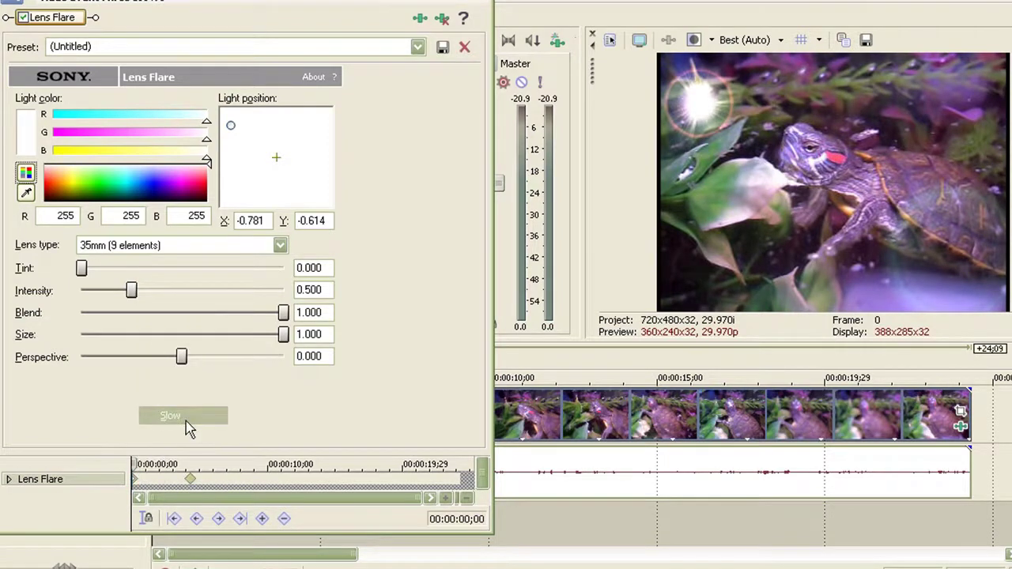
pyautogui.click(194, 480)
pyautogui.rightClick(195, 482)
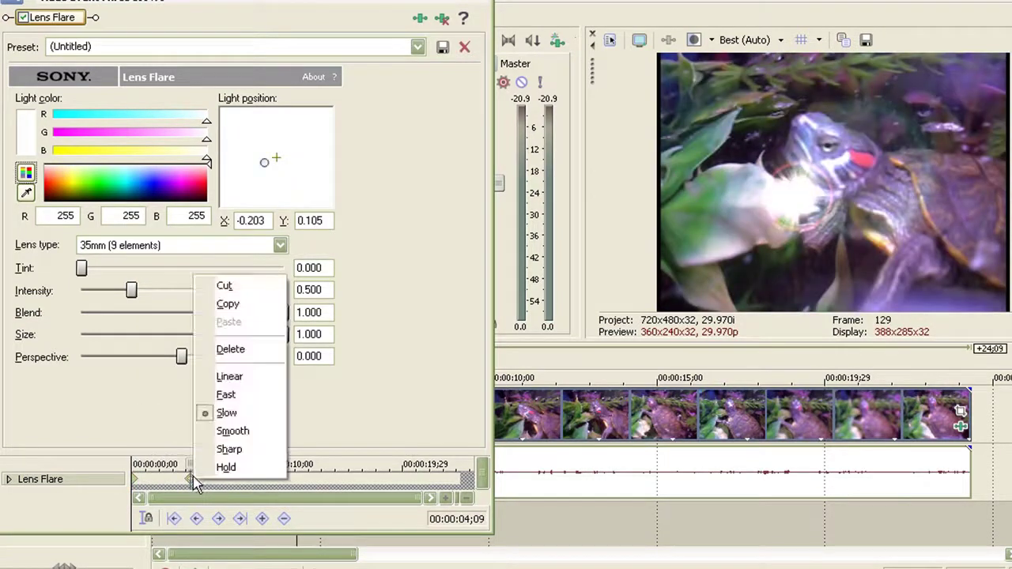
pyautogui.click(158, 424)
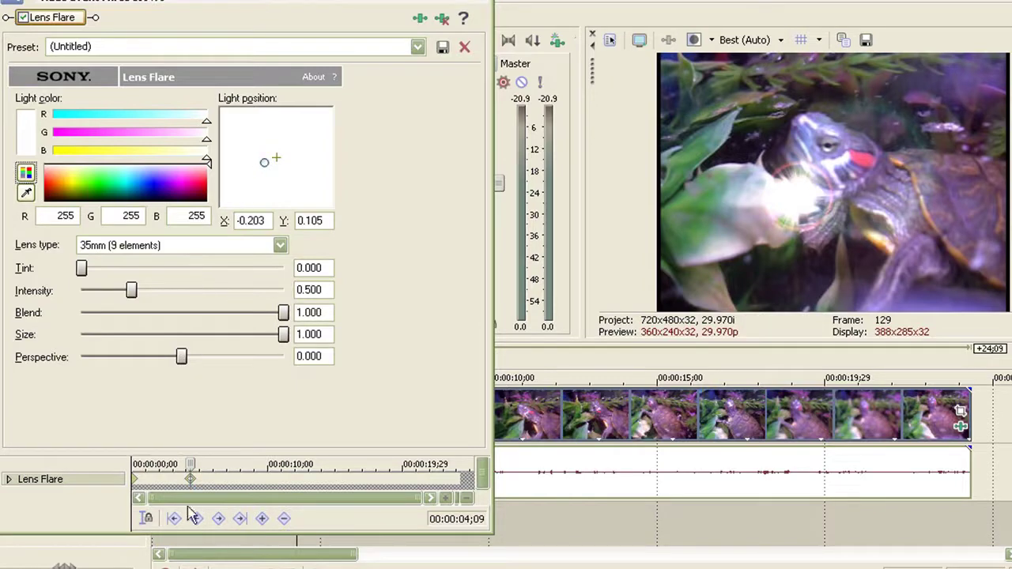
# - Add flare keyframes moving the light across the turtle, raising Intensity and Perspective
pyautogui.moveTo(190, 466); pyautogui.dragTo(213, 467)
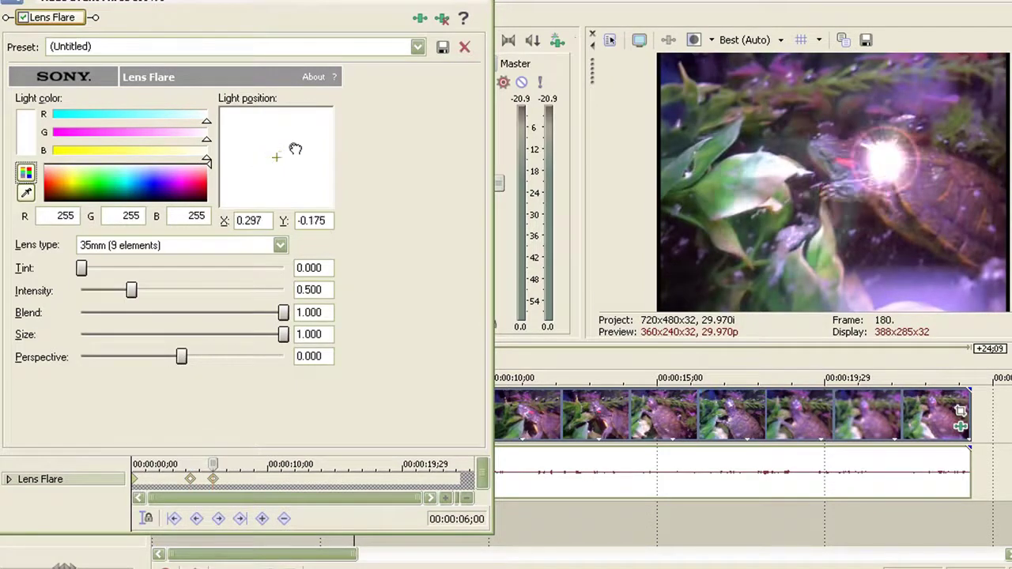
pyautogui.moveTo(266, 162); pyautogui.dragTo(290, 145)
pyautogui.moveTo(211, 465)
pyautogui.mouseDown()
pyautogui.moveTo(238, 485)
pyautogui.moveTo(225, 485)
pyautogui.moveTo(324, 488)
pyautogui.moveTo(300, 472)
pyautogui.mouseUp()
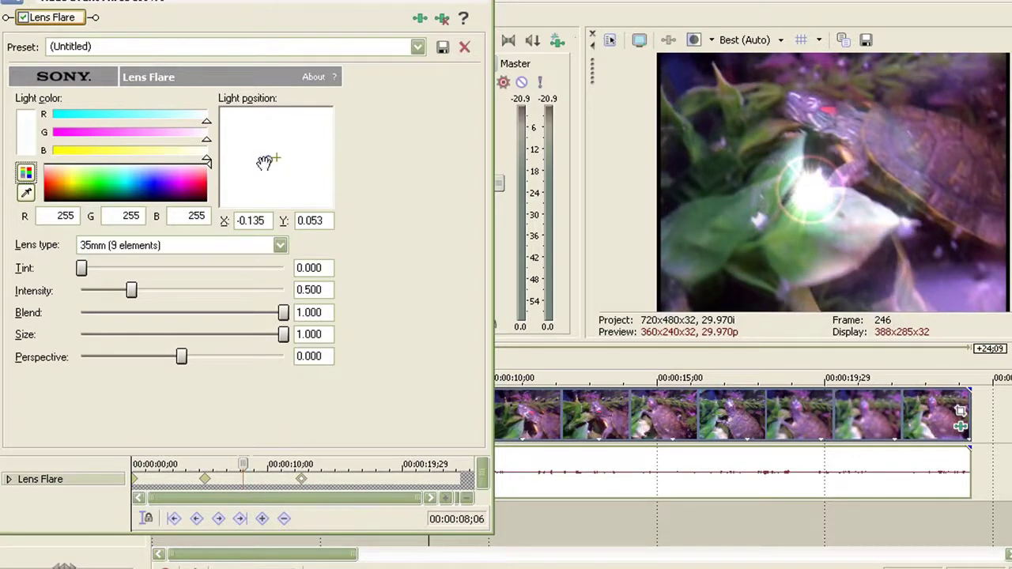
pyautogui.moveTo(269, 159); pyautogui.dragTo(282, 189)
pyautogui.moveTo(132, 291); pyautogui.dragTo(195, 291)
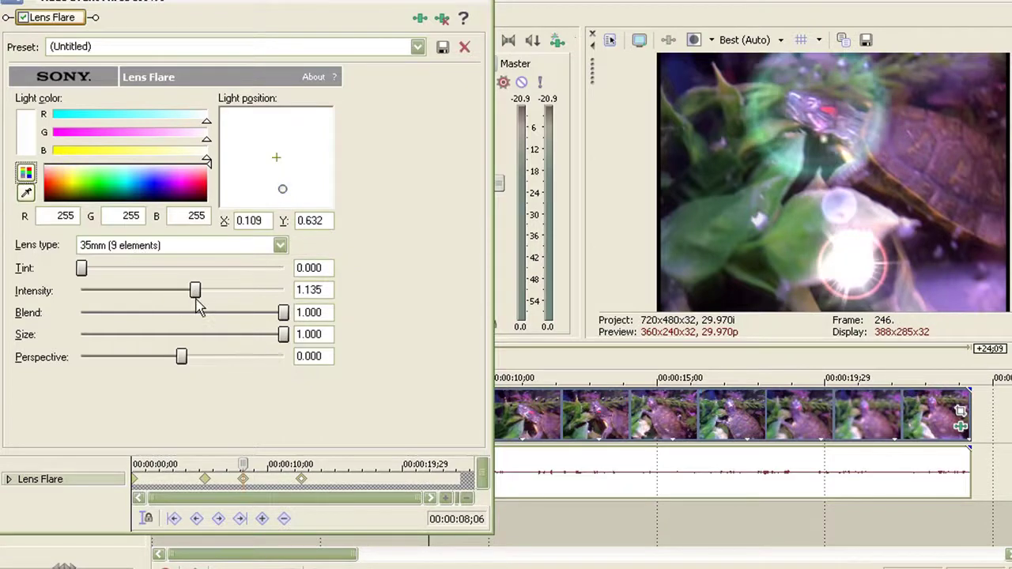
pyautogui.moveTo(181, 358)
pyautogui.mouseDown()
pyautogui.moveTo(237, 357)
pyautogui.moveTo(224, 357)
pyautogui.mouseUp()
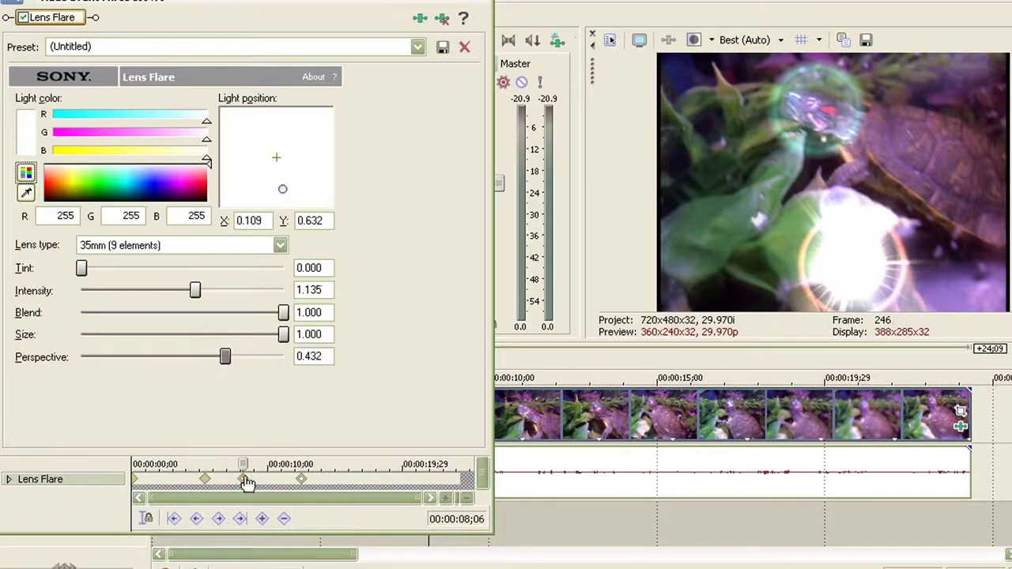
# - Add a keyframe near ten seconds with the light near the top, and retime later keyframes toward the clip end
pyautogui.moveTo(243, 465); pyautogui.dragTo(302, 465)
pyautogui.moveTo(289, 146); pyautogui.dragTo(297, 134)
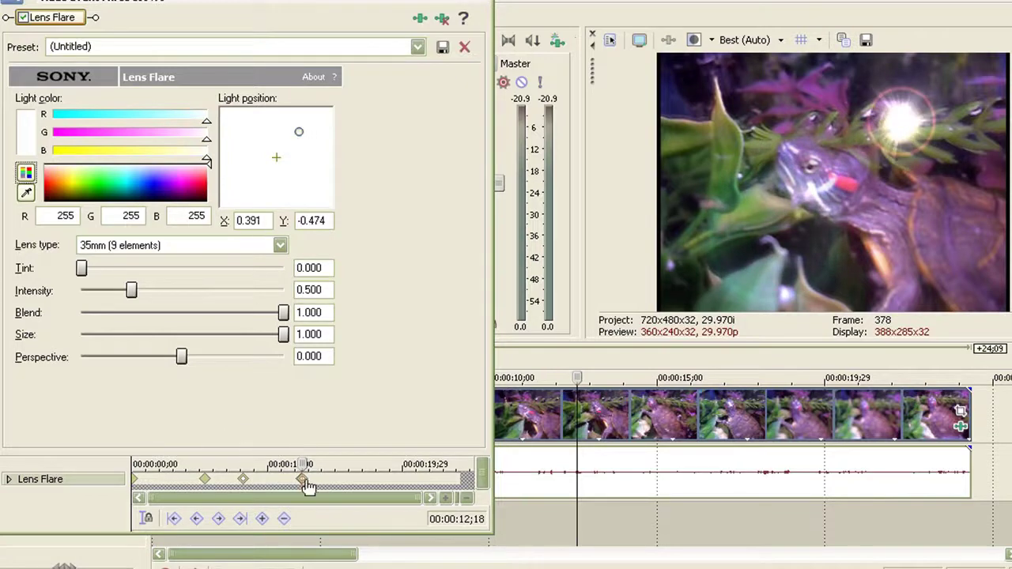
pyautogui.moveTo(302, 483)
pyautogui.mouseDown()
pyautogui.moveTo(334, 482)
pyautogui.moveTo(304, 481)
pyautogui.mouseUp()
pyautogui.click(289, 482)
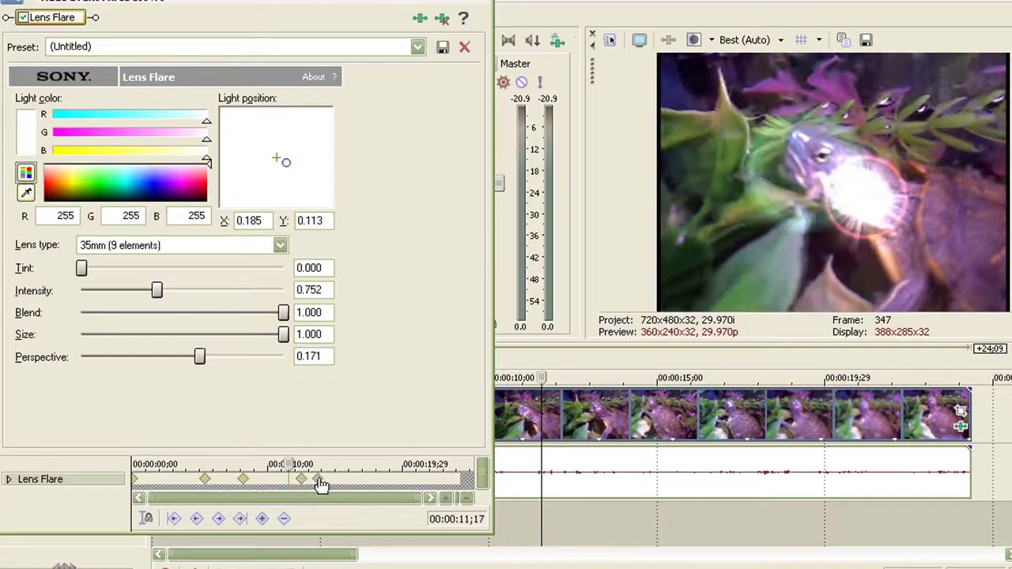
pyautogui.moveTo(370, 484); pyautogui.dragTo(382, 483)
pyautogui.moveTo(303, 482); pyautogui.dragTo(318, 482)
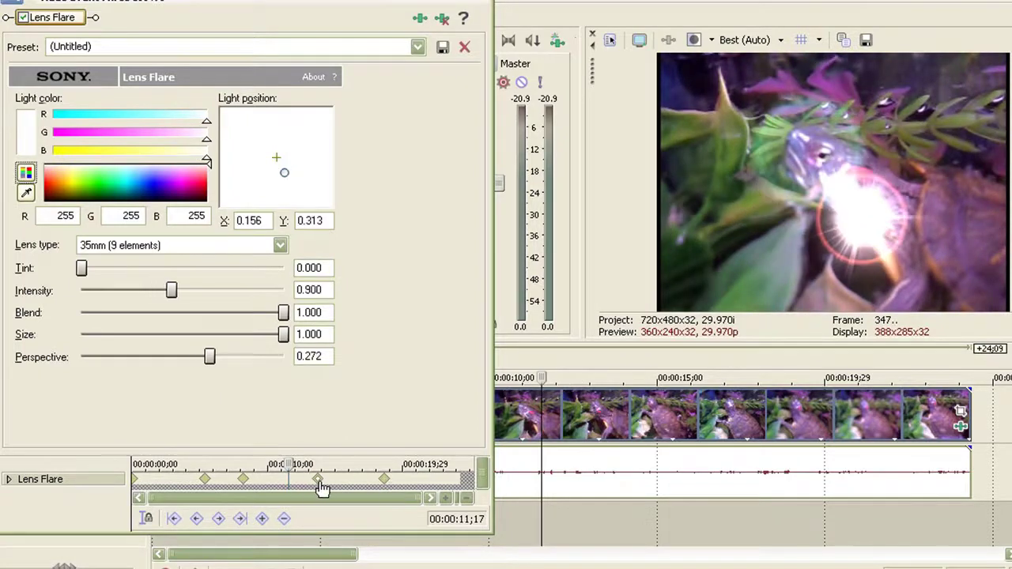
pyautogui.moveTo(382, 484); pyautogui.dragTo(423, 483)
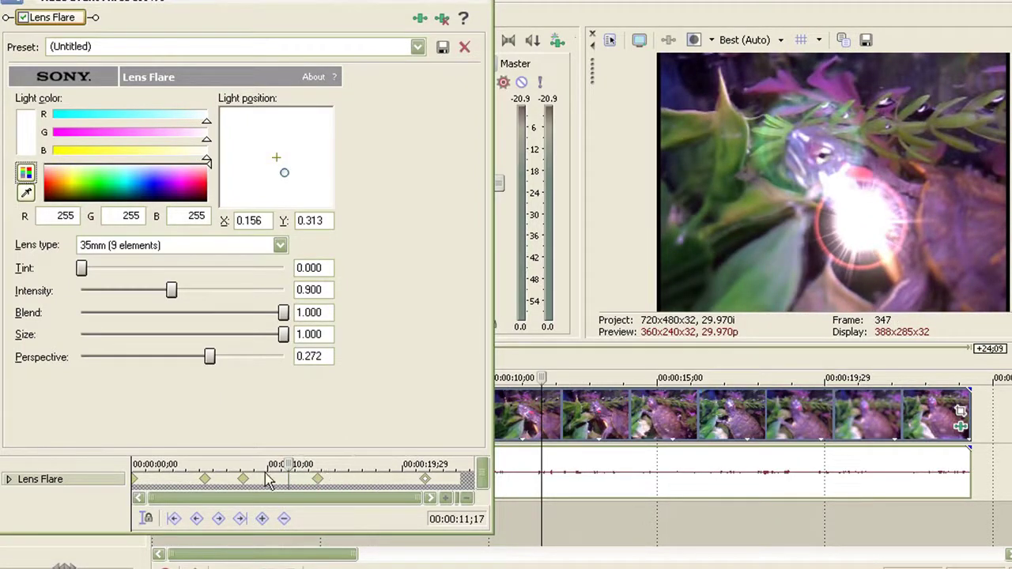
# - Set the Lens Flare keyframe near ten seconds to Fast interpolation
pyautogui.click(319, 480)
pyautogui.rightClick(319, 482)
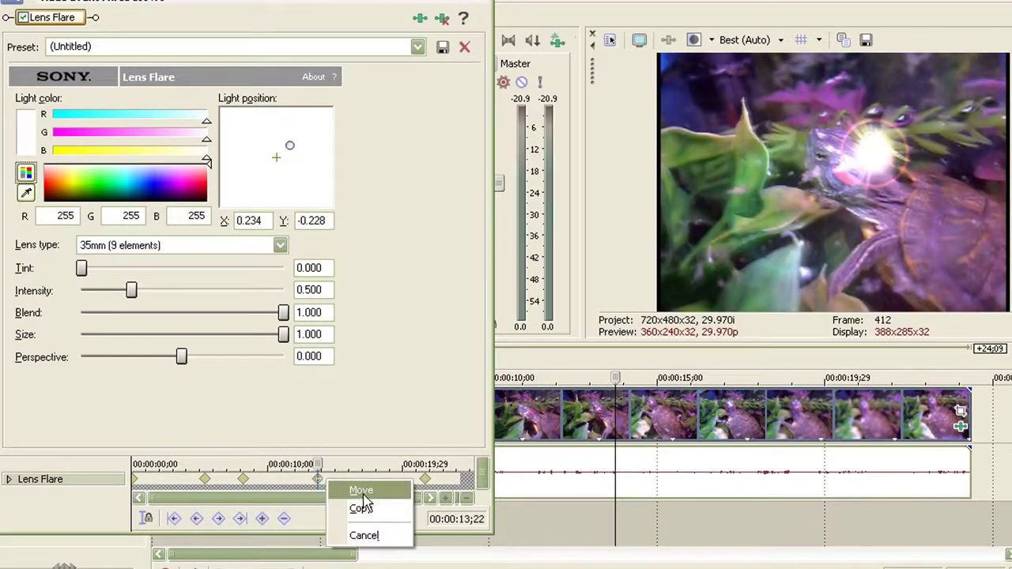
pyautogui.click(316, 482)
pyautogui.rightClick(317, 478)
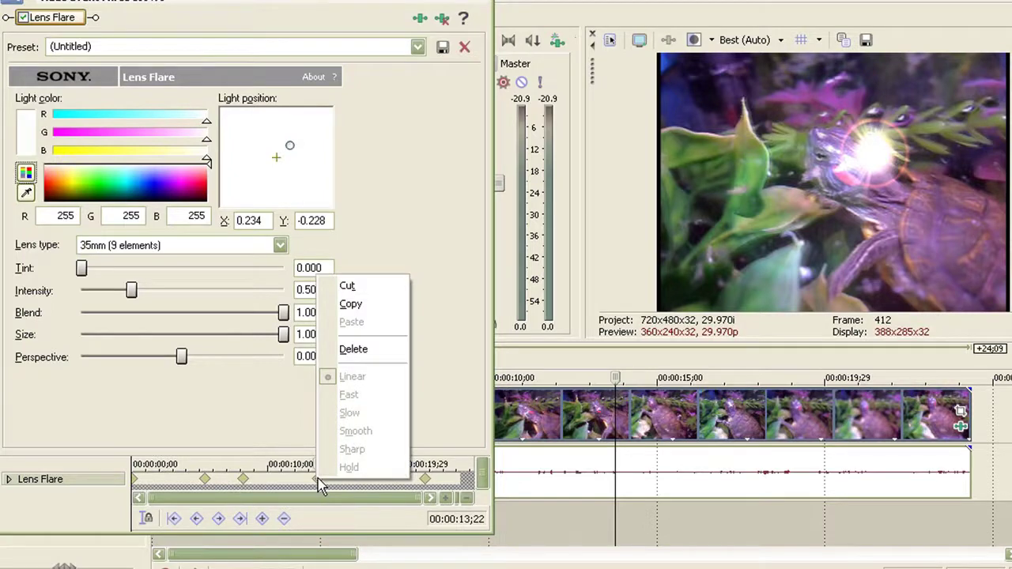
pyautogui.click(319, 482)
pyautogui.rightClick(317, 481)
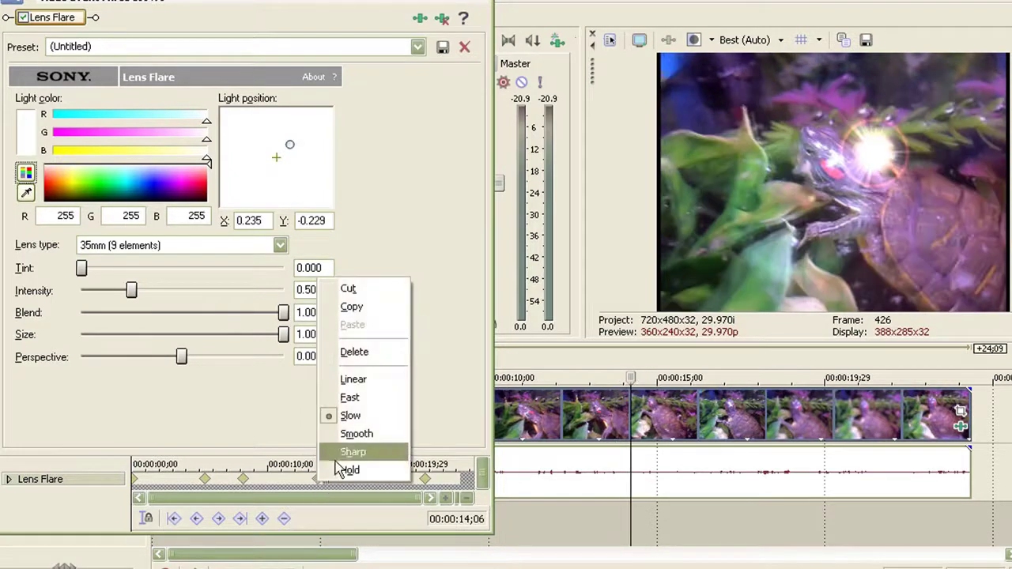
pyautogui.click(351, 397)
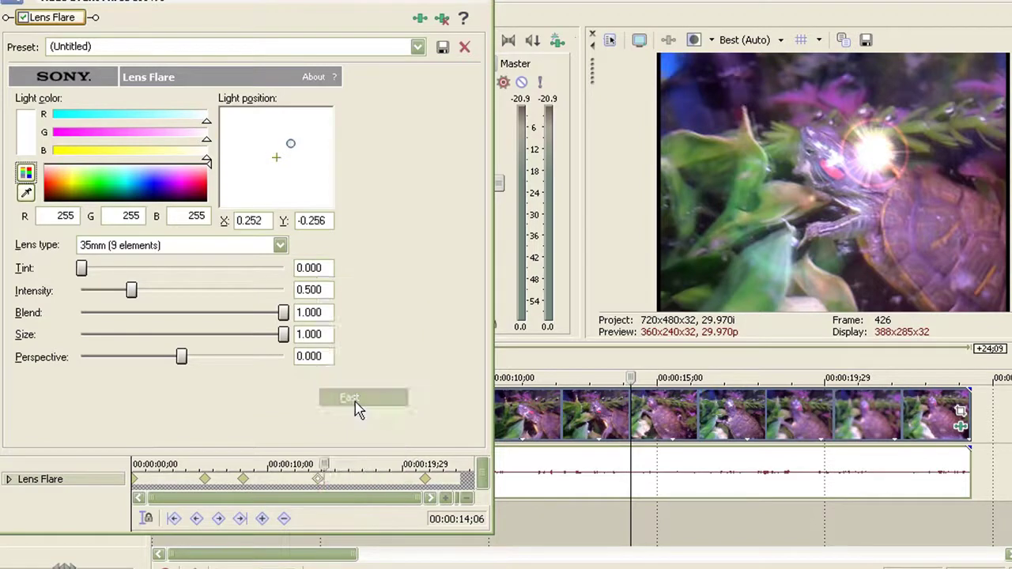
# - Scrub toward the end and change the final flare keyframe's interpolation
pyautogui.moveTo(324, 465)
pyautogui.mouseDown()
pyautogui.moveTo(428, 464)
pyautogui.moveTo(348, 490)
pyautogui.moveTo(428, 492)
pyautogui.mouseUp()
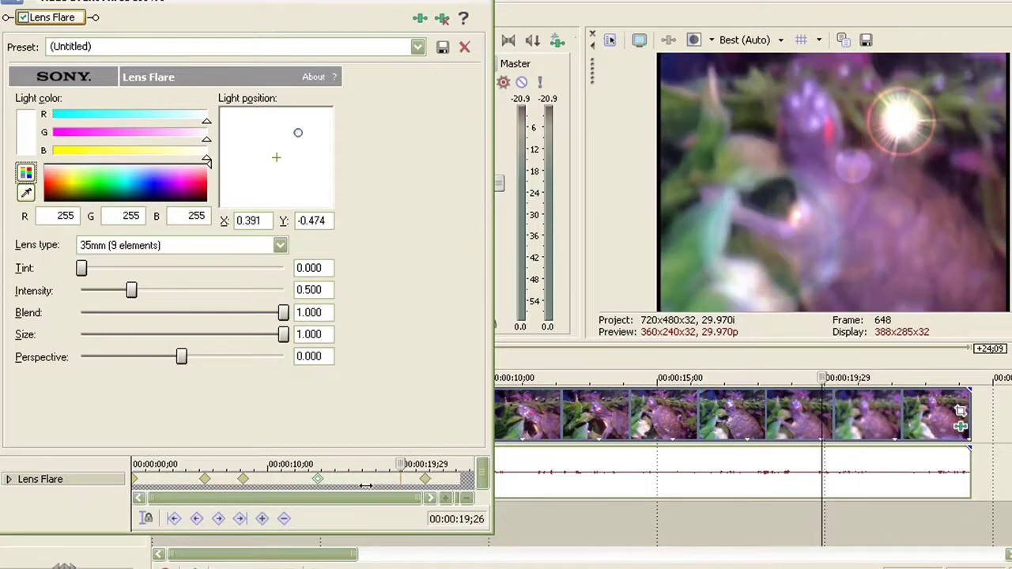
pyautogui.click(425, 480)
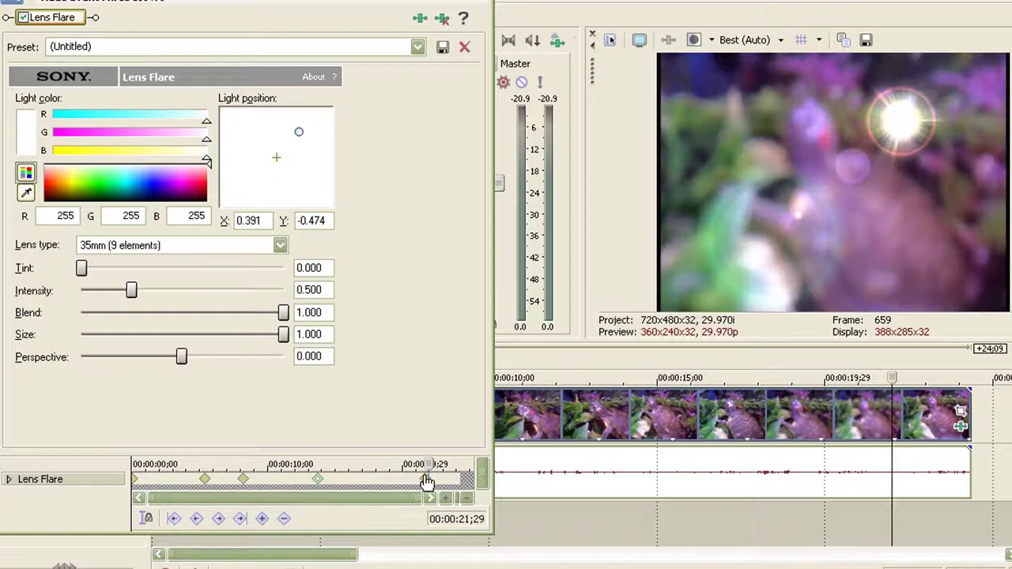
pyautogui.rightClick(425, 479)
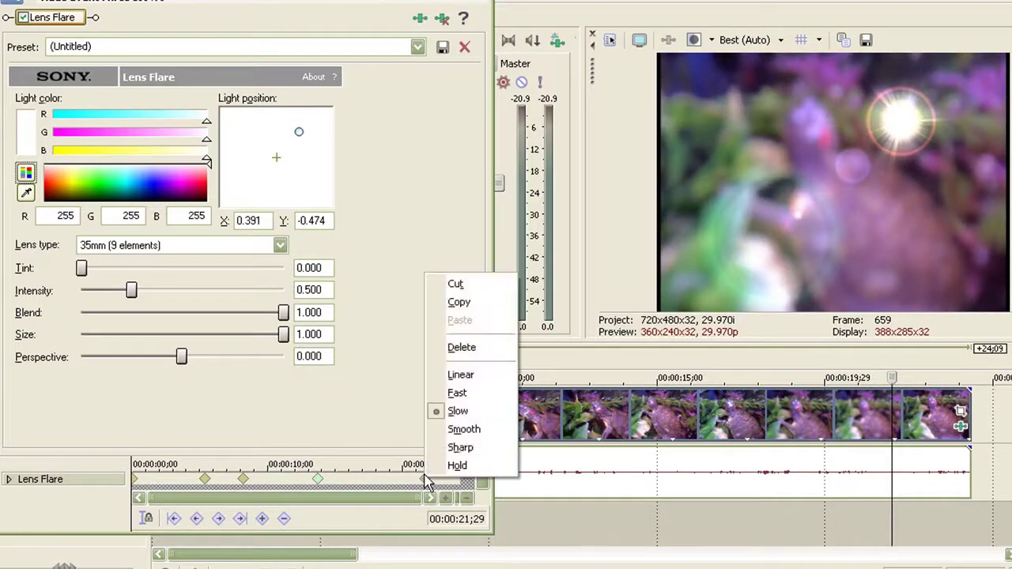
pyautogui.click(463, 429)
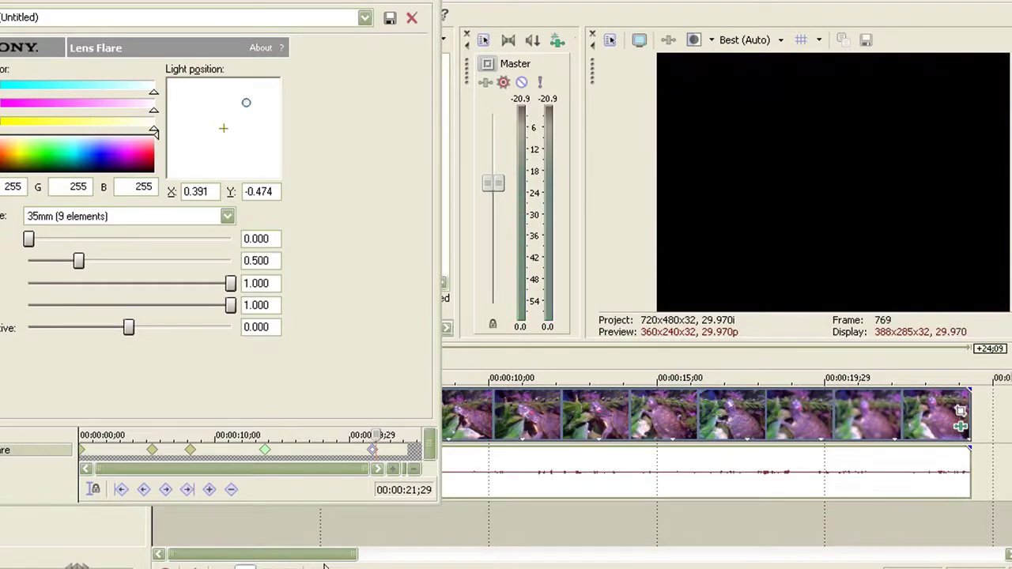
# - Stop the flare playback, returning to the clip's opening frame
pyautogui.press('space')
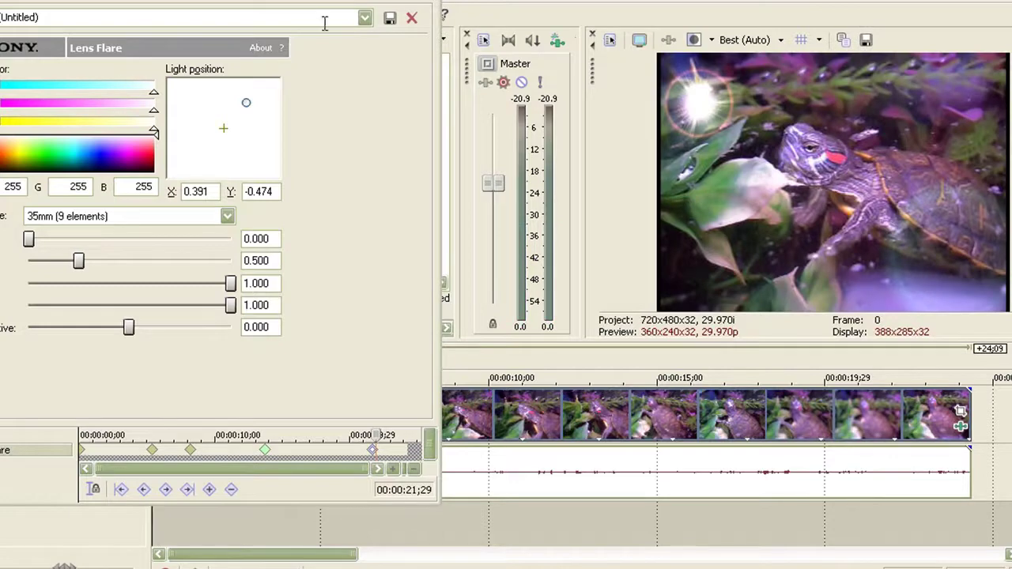
# - Add Sony Color Balance after Lens Flare in the clip's plug-in chain
pyautogui.click(371, 6)
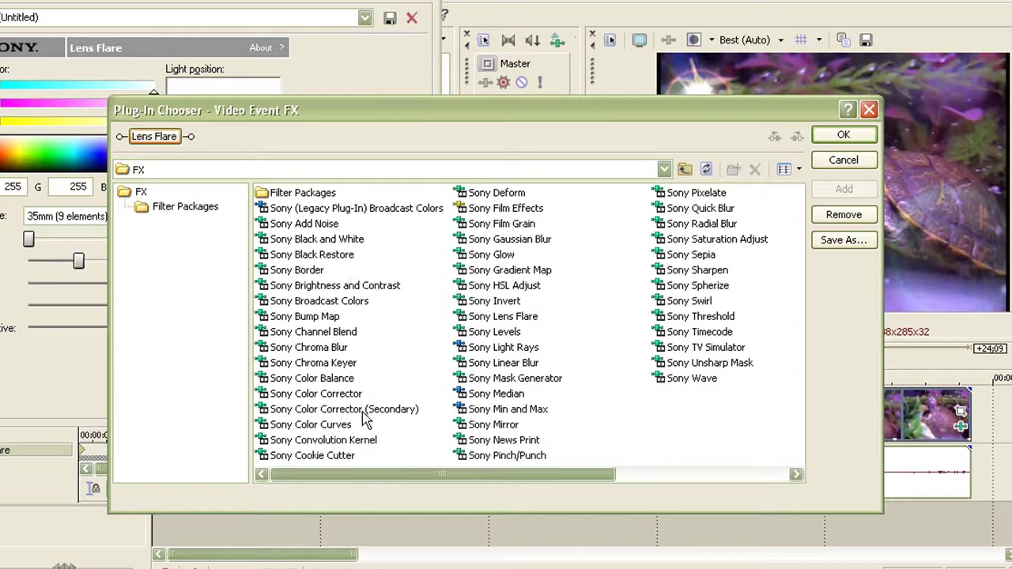
pyautogui.click(355, 379)
pyautogui.click(834, 194)
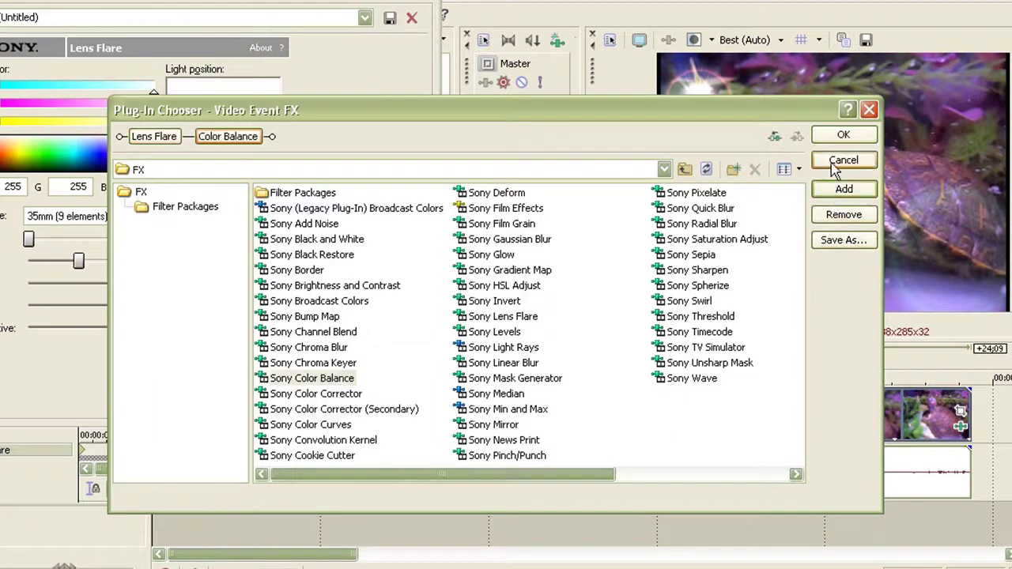
pyautogui.click(838, 136)
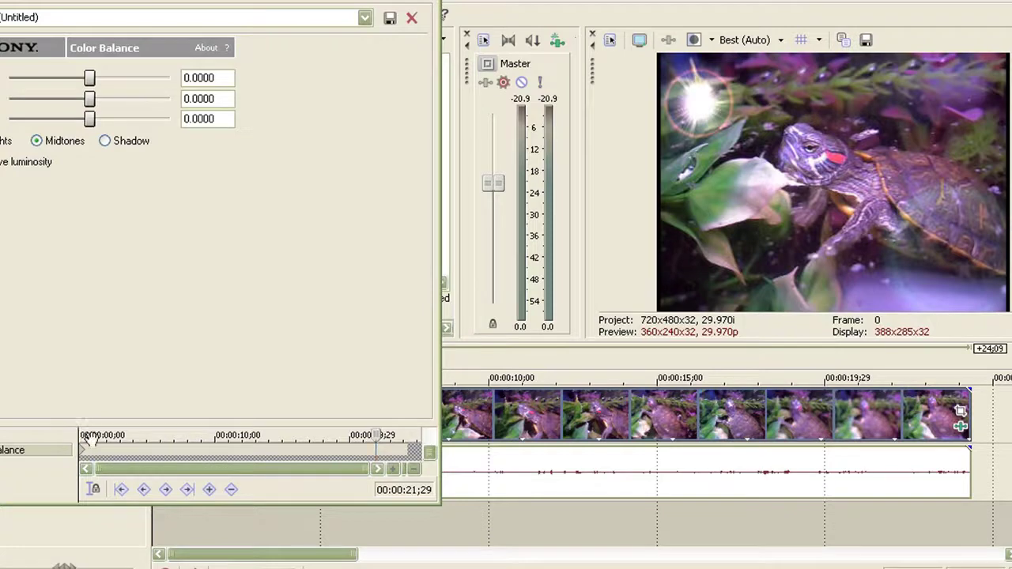
# - Set the first Color Balance keyframe to Hold and add a Hold keyframe at 5;10 with Red 0.5
pyautogui.moveTo(374, 436); pyautogui.dragTo(89, 462)
pyautogui.rightClick(84, 456)
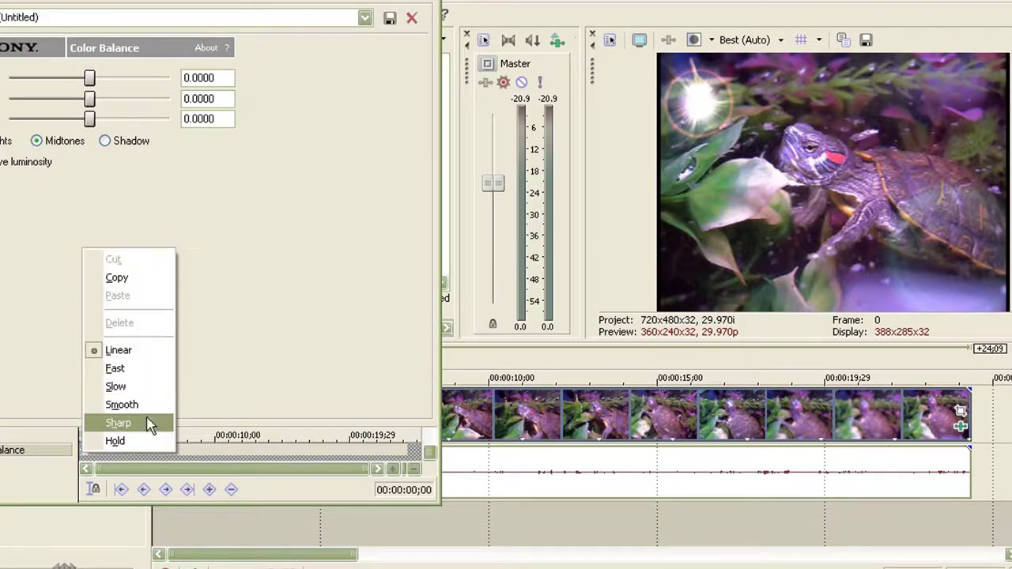
pyautogui.click(134, 441)
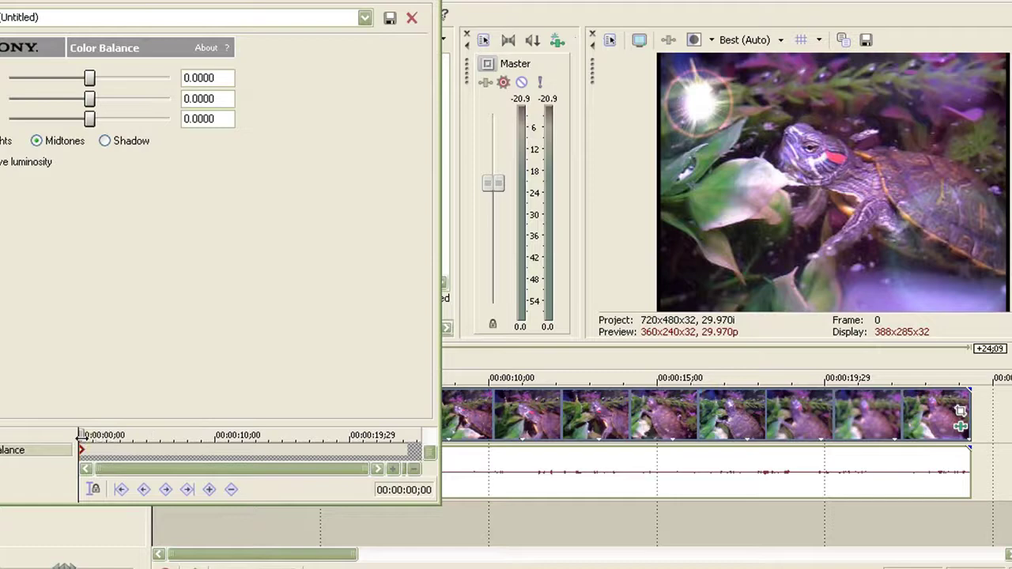
pyautogui.moveTo(81, 437); pyautogui.dragTo(151, 443)
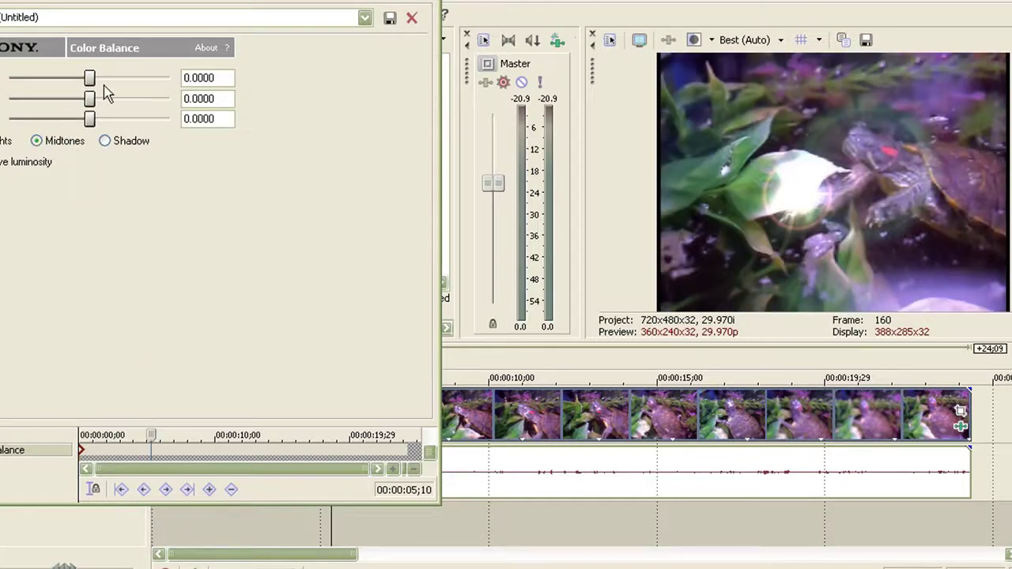
pyautogui.moveTo(90, 78); pyautogui.dragTo(232, 89)
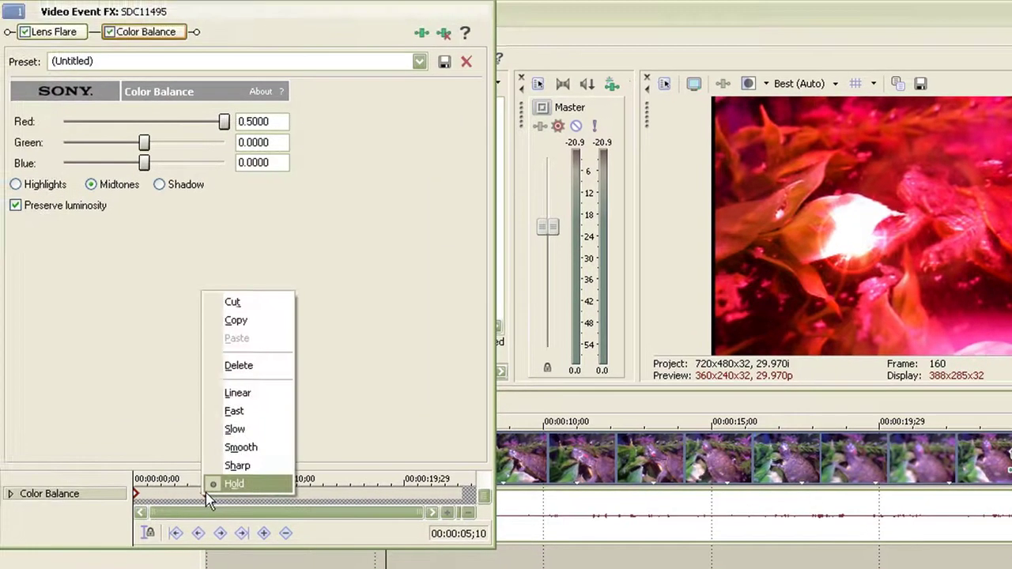
pyautogui.click(207, 488)
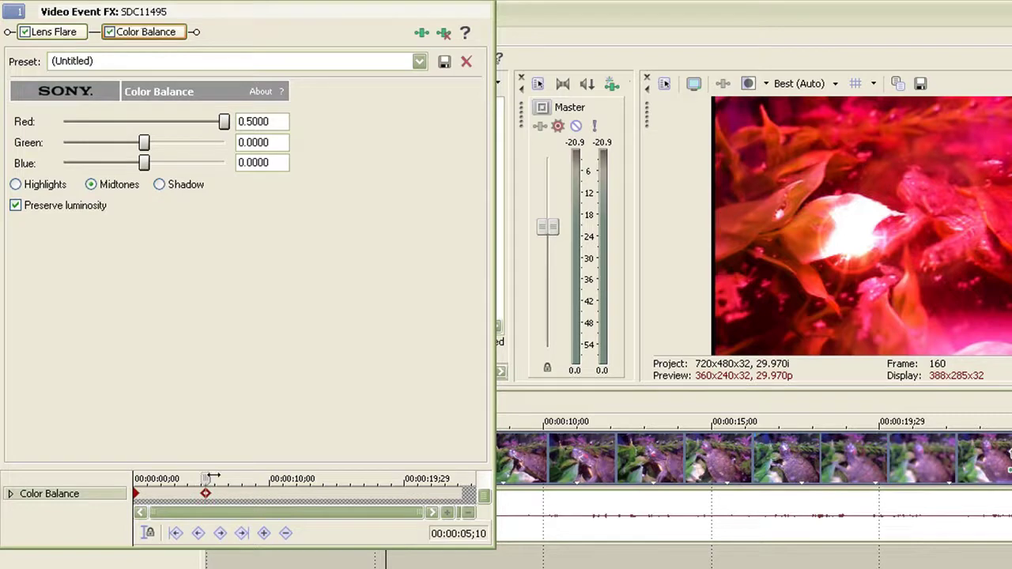
# - Add a green keyframe near ten seconds with red back at zero, preview, and shift it later
pyautogui.moveTo(206, 480); pyautogui.dragTo(268, 480)
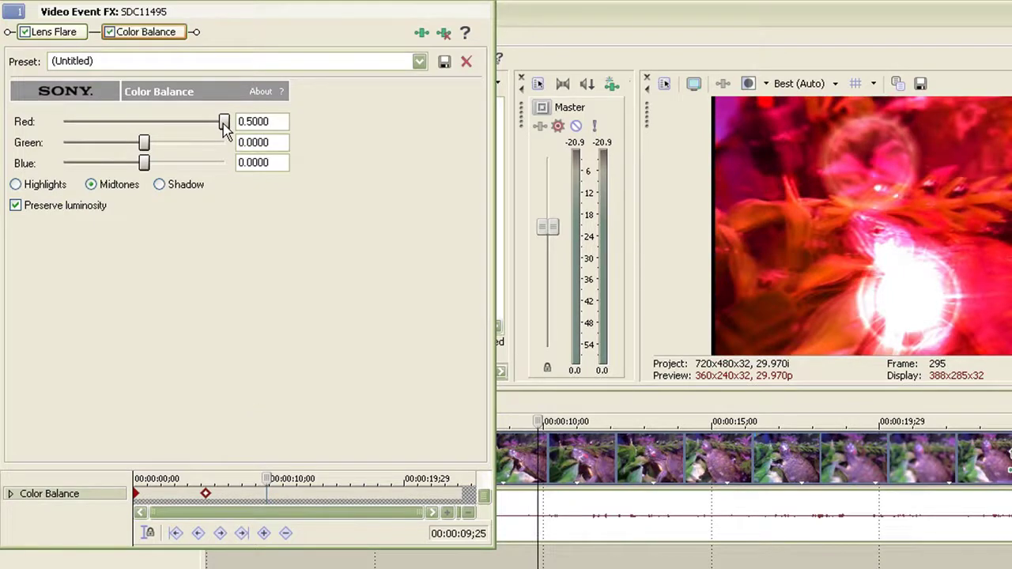
pyautogui.moveTo(224, 122)
pyautogui.mouseDown()
pyautogui.moveTo(155, 128)
pyautogui.moveTo(147, 147)
pyautogui.moveTo(400, 181)
pyautogui.mouseUp()
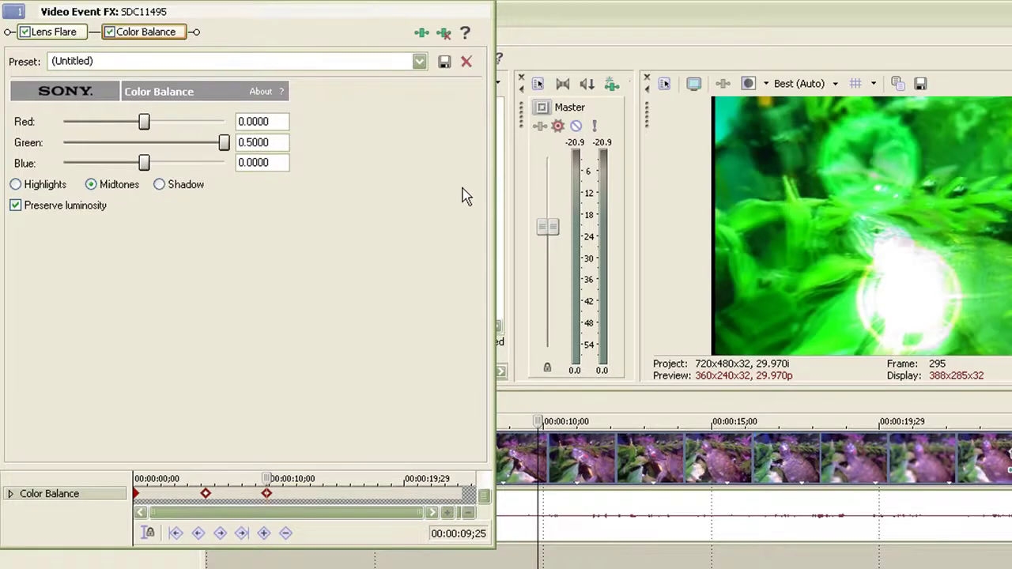
pyautogui.press('space')
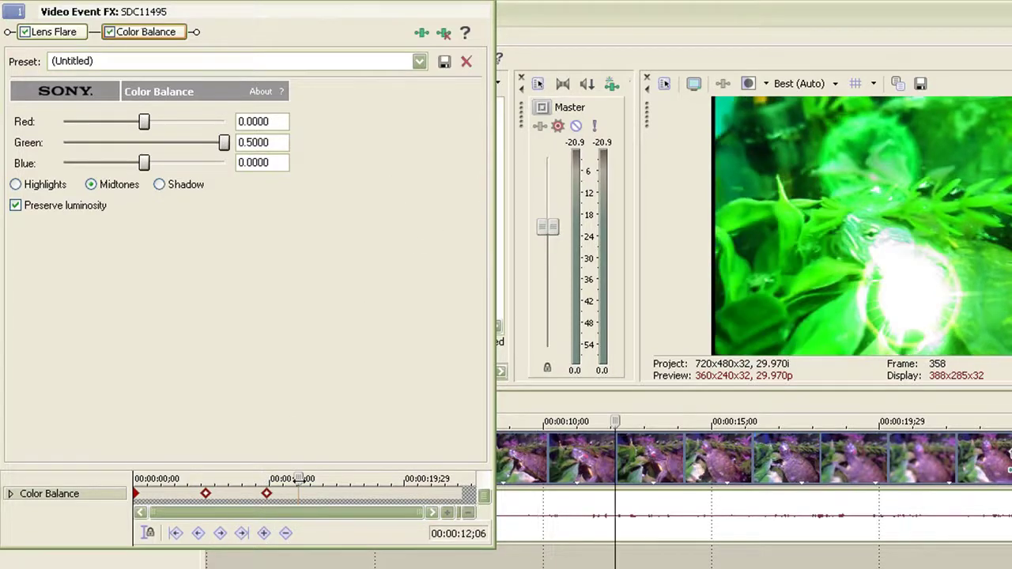
pyautogui.press('space')
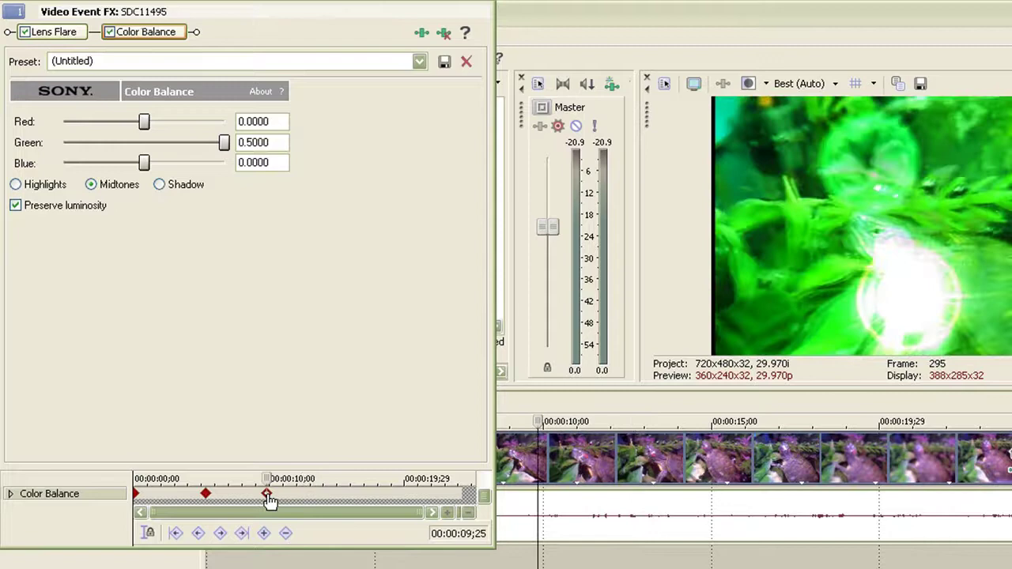
pyautogui.moveTo(270, 497); pyautogui.dragTo(295, 500)
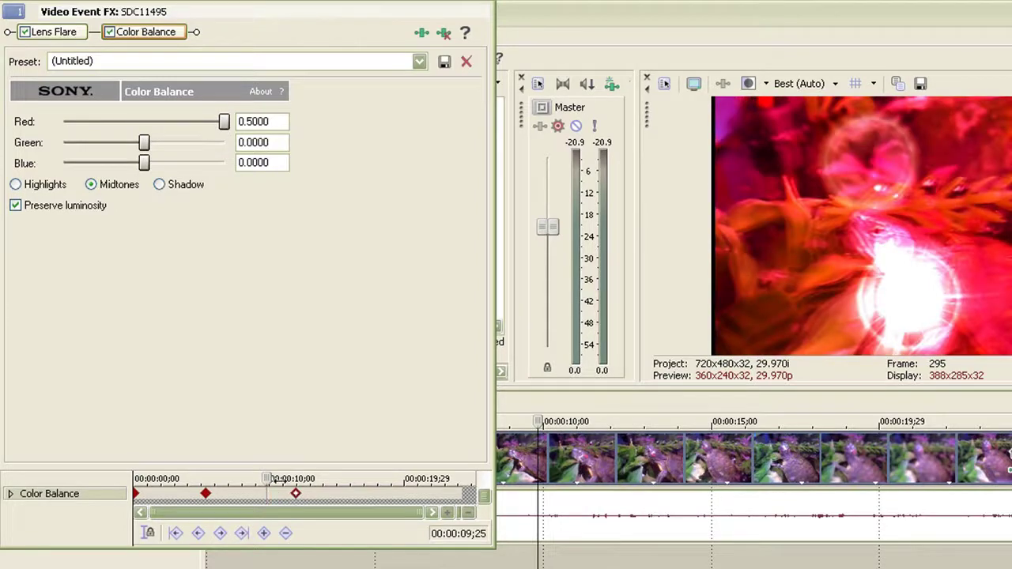
# - At about 17;01 add a Color Balance keyframe with Green 0 and Blue 0.5
pyautogui.click(363, 484)
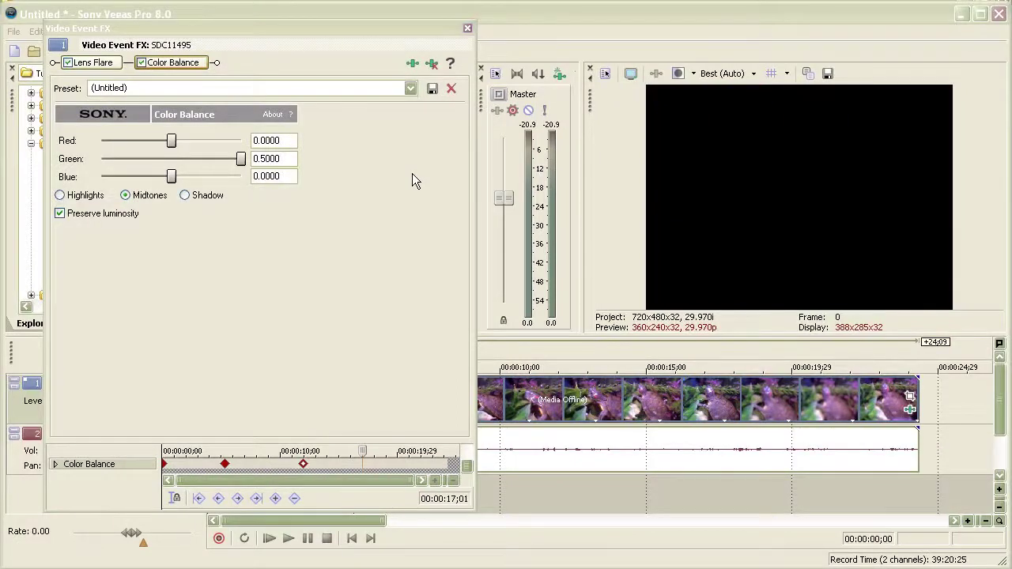
pyautogui.click(241, 159)
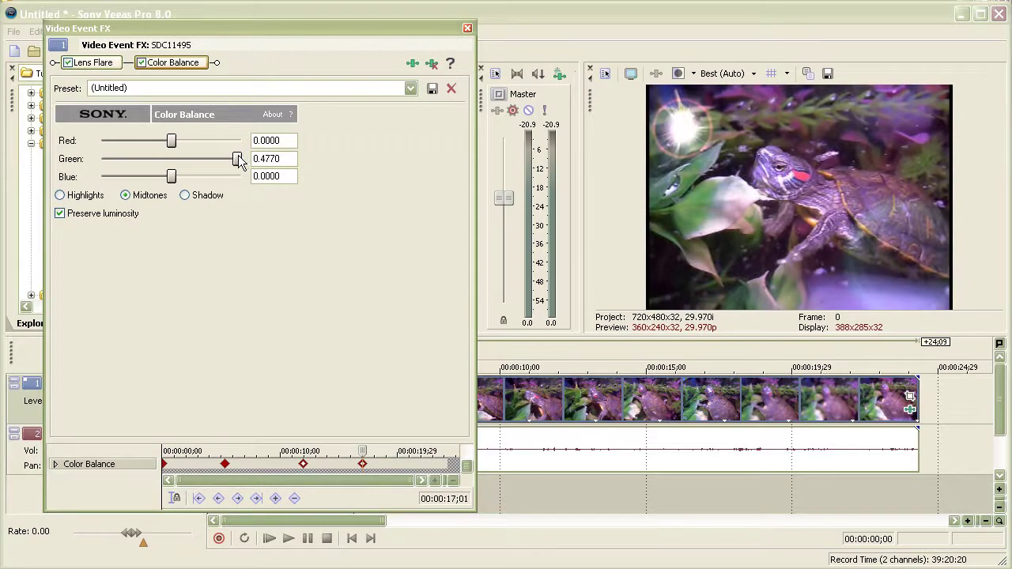
pyautogui.moveTo(239, 160)
pyautogui.mouseDown()
pyautogui.moveTo(171, 159)
pyautogui.moveTo(242, 181)
pyautogui.mouseUp()
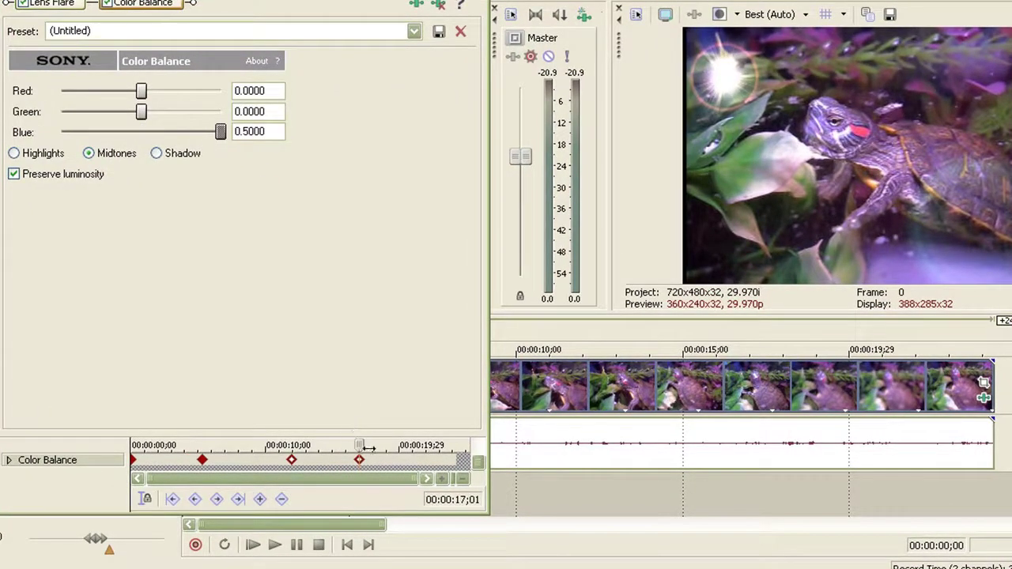
pyautogui.moveTo(366, 448)
pyautogui.mouseDown()
pyautogui.moveTo(379, 448)
pyautogui.moveTo(352, 446)
pyautogui.moveTo(373, 445)
pyautogui.mouseUp()
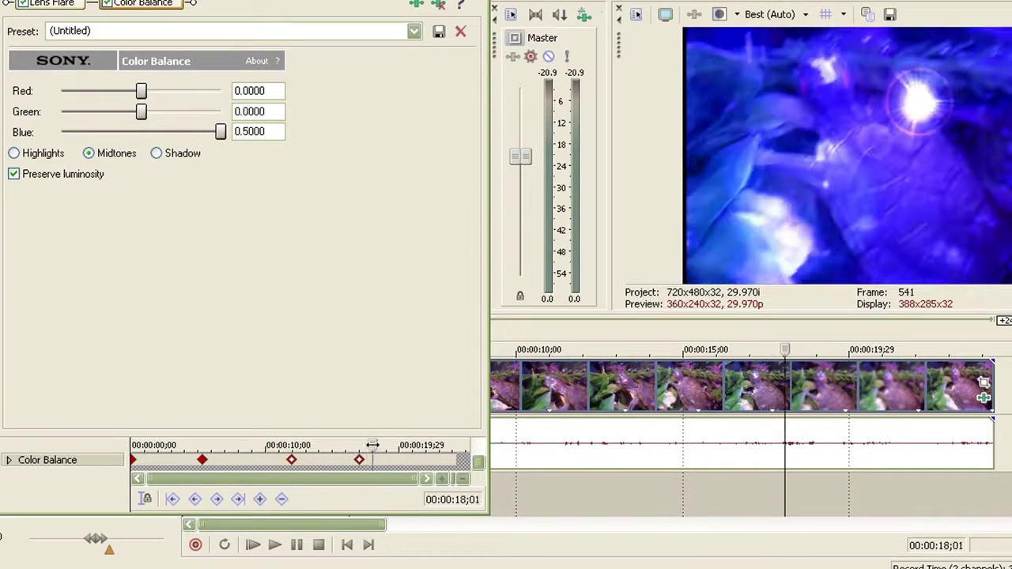
pyautogui.click(348, 544)
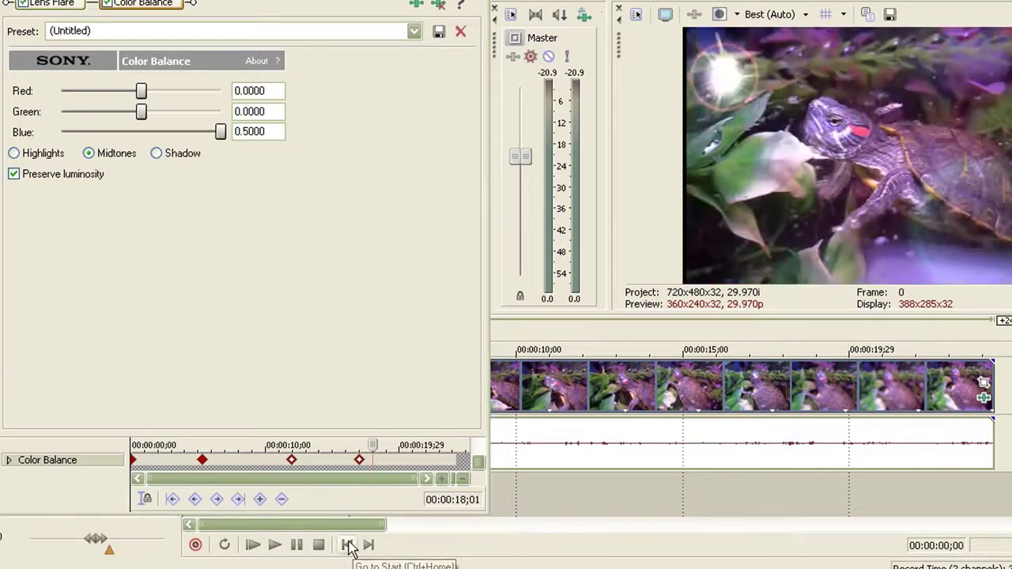
pyautogui.click(275, 548)
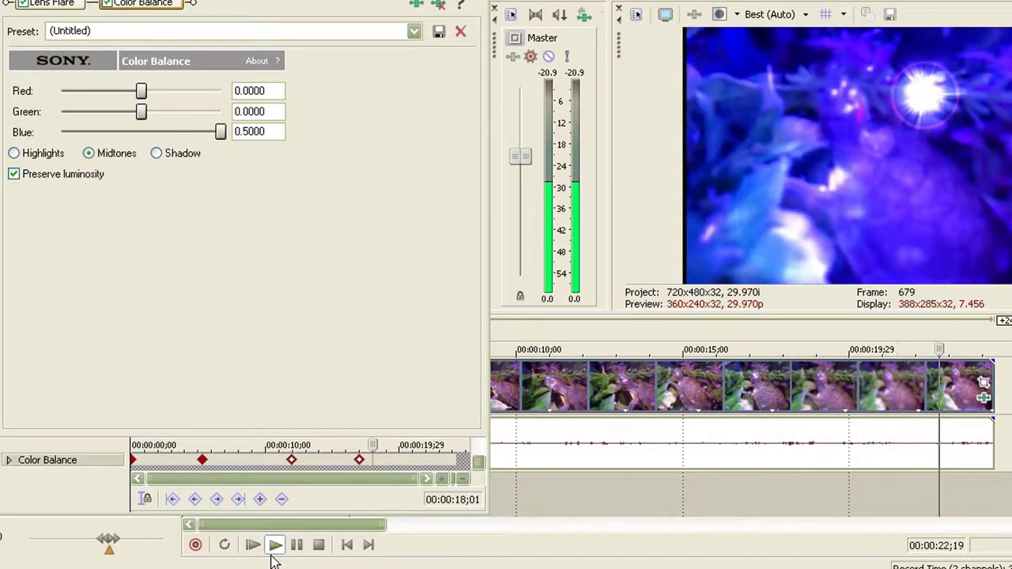
# - Drag the red, green and blue Color Balance keyframes together beside the first keyframe
pyautogui.click(318, 546)
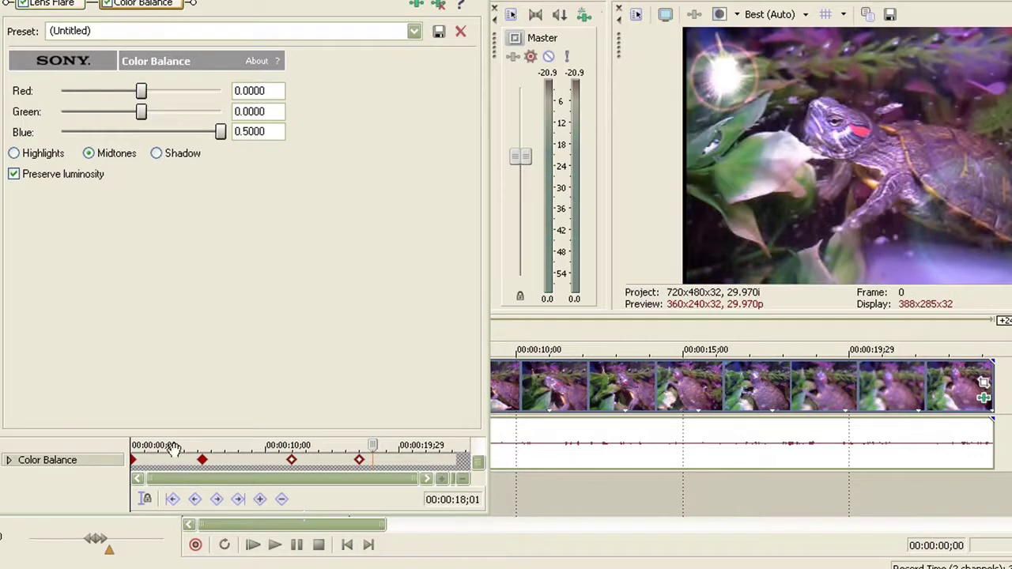
pyautogui.click(202, 465)
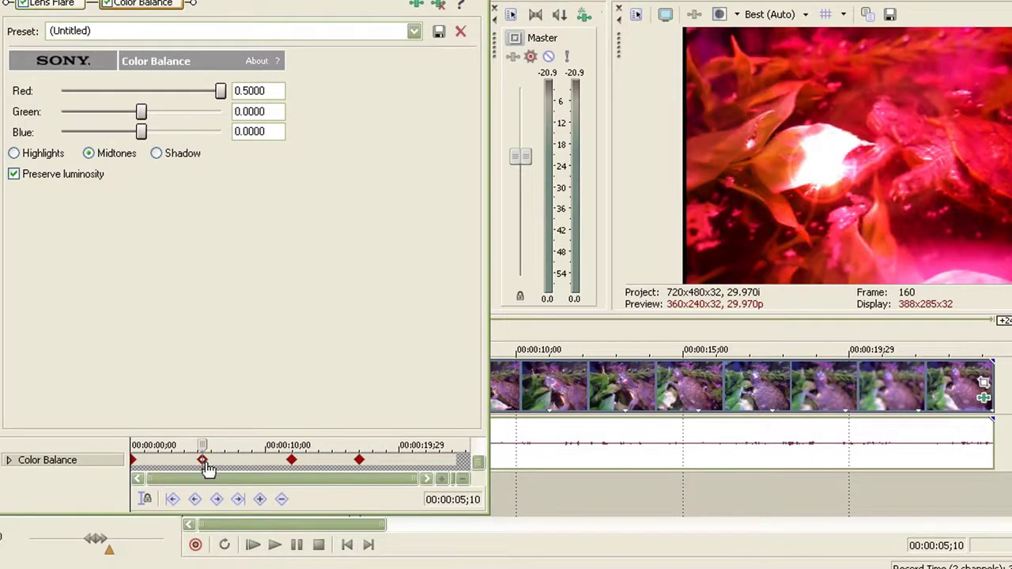
pyautogui.moveTo(201, 465); pyautogui.dragTo(147, 465)
pyautogui.moveTo(292, 465); pyautogui.dragTo(147, 460)
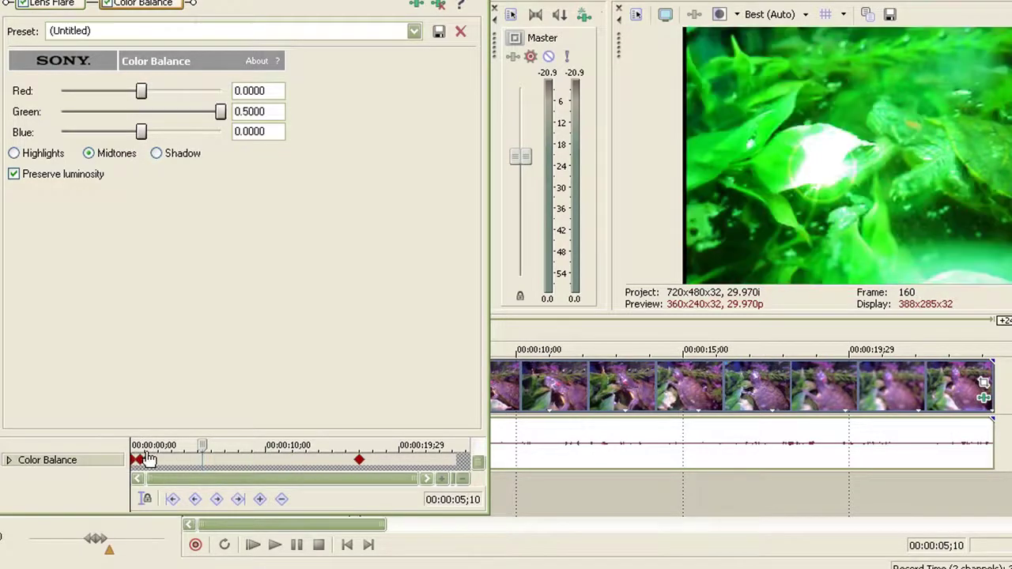
pyautogui.moveTo(359, 460); pyautogui.dragTo(157, 462)
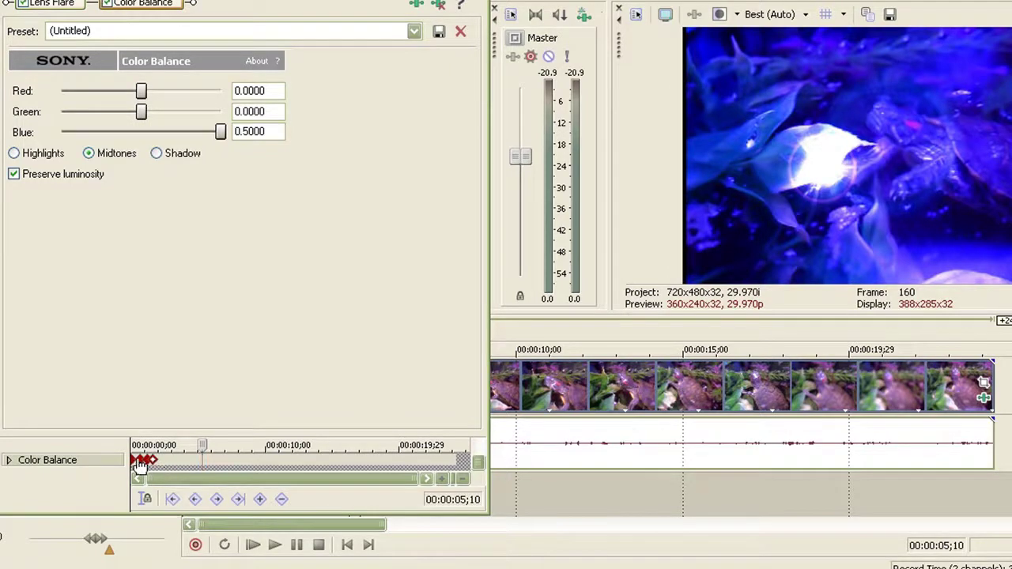
# - Copy the red keyframe, set the blue one to Fast, and paste red at 00:00:01;27
pyautogui.click(139, 462)
pyautogui.rightClick(143, 460)
pyautogui.click(187, 287)
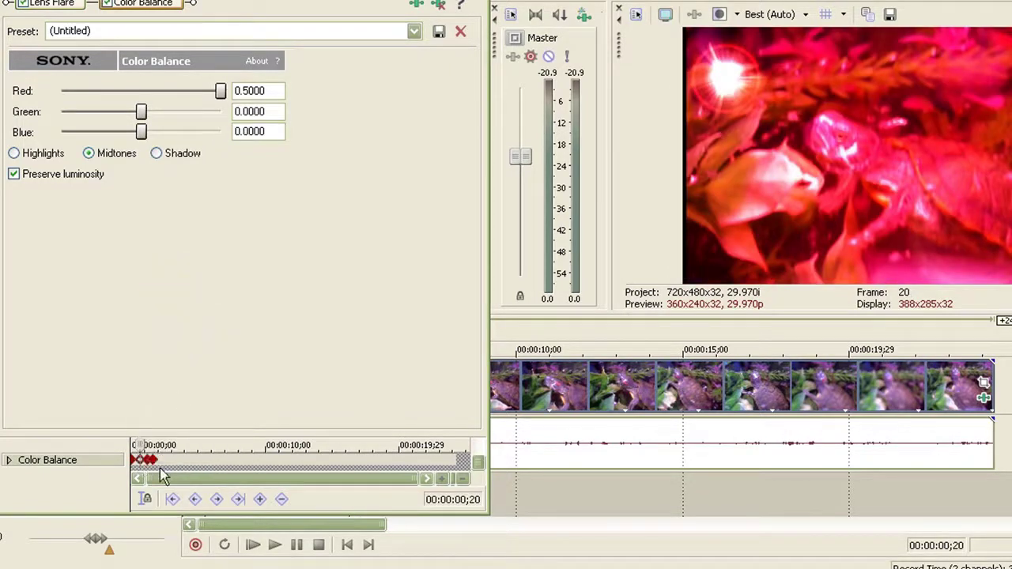
pyautogui.rightClick(157, 460)
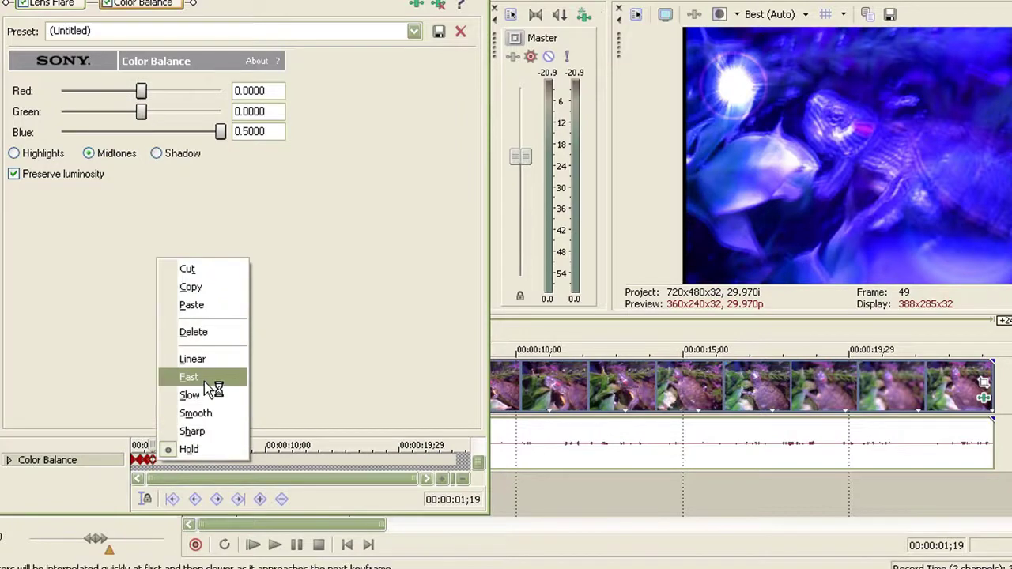
pyautogui.click(170, 467)
pyautogui.moveTo(166, 468); pyautogui.dragTo(160, 468)
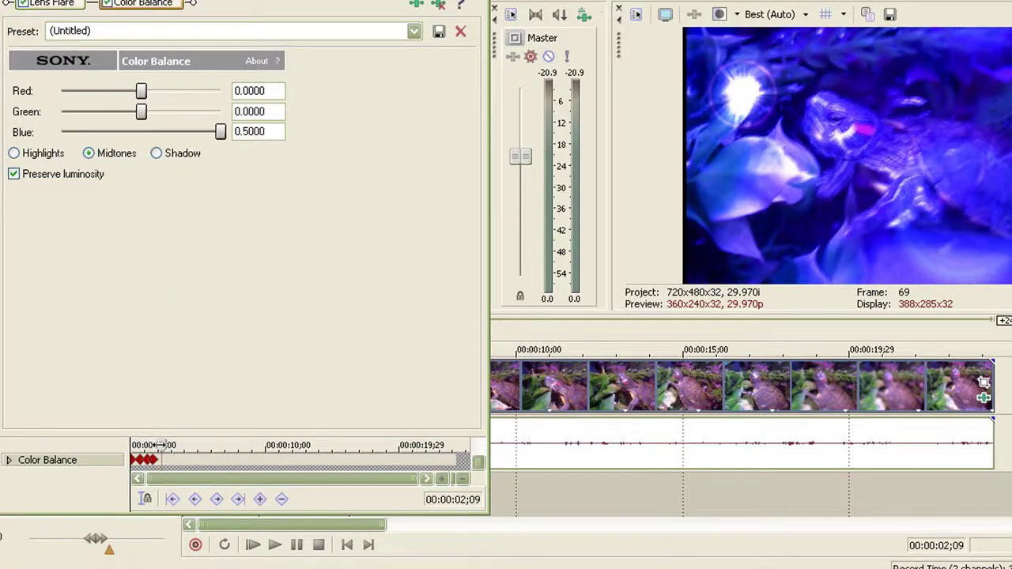
pyautogui.rightClick(157, 460)
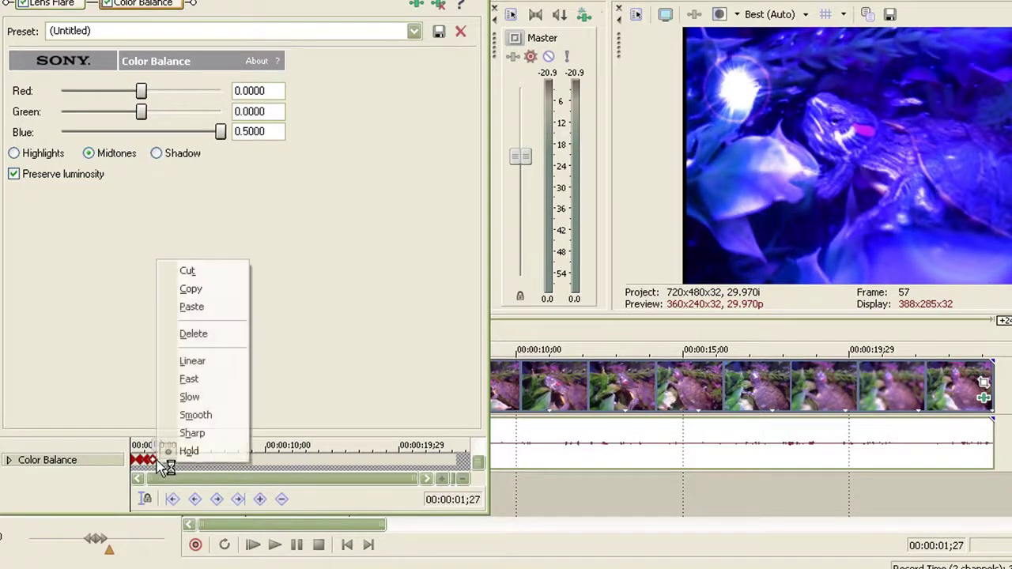
pyautogui.click(197, 307)
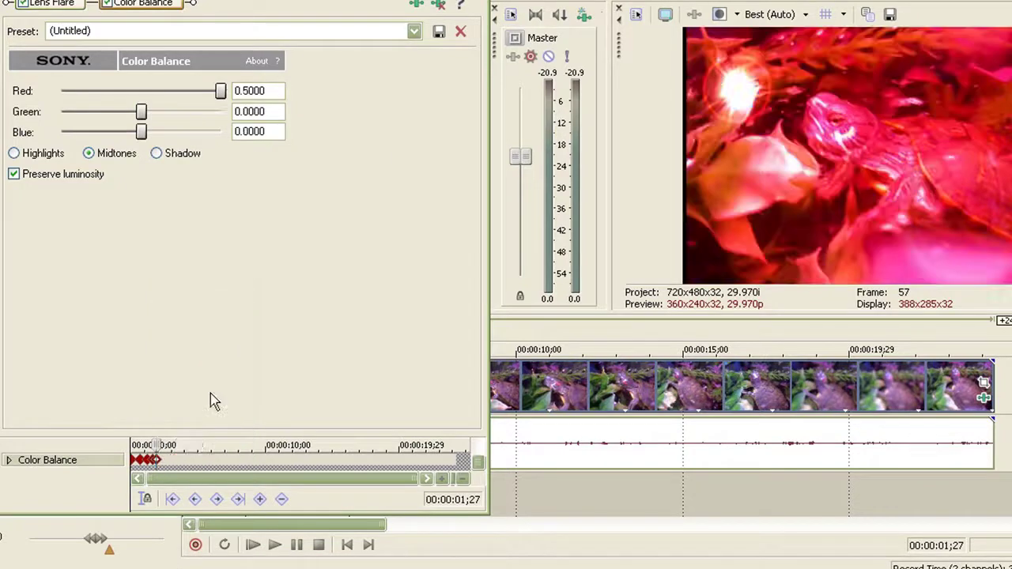
pyautogui.click(346, 545)
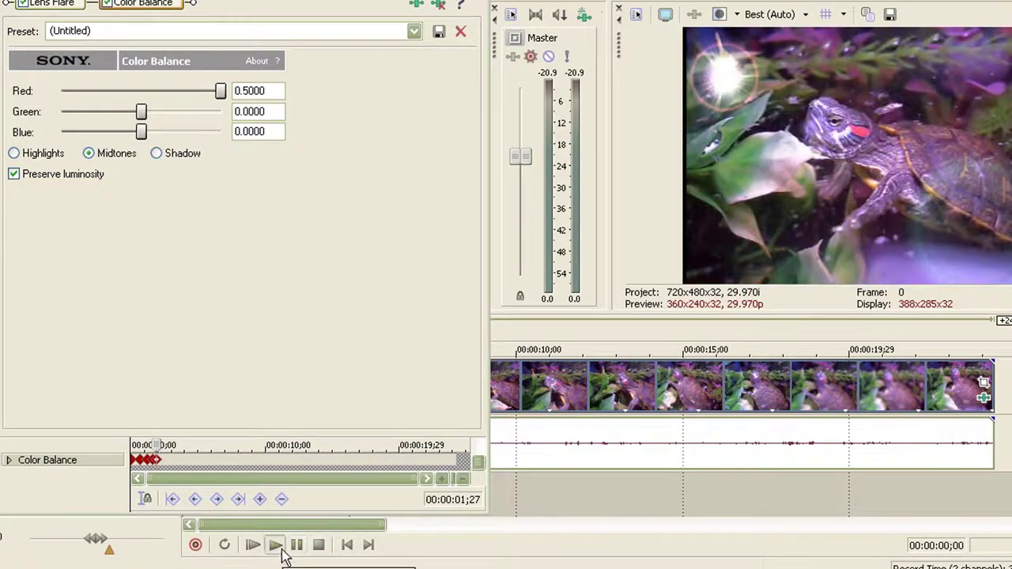
pyautogui.click(275, 547)
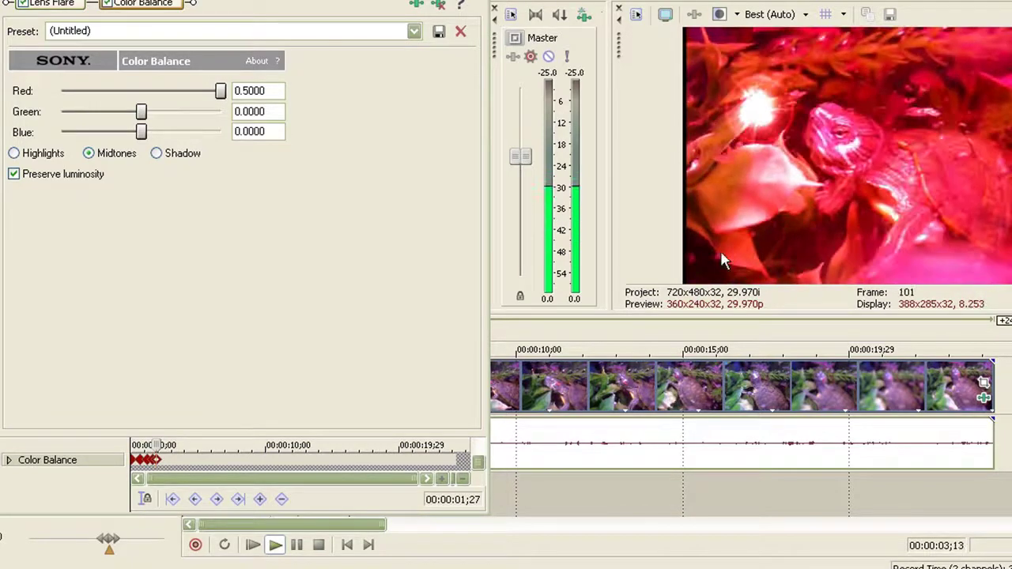
pyautogui.click(347, 545)
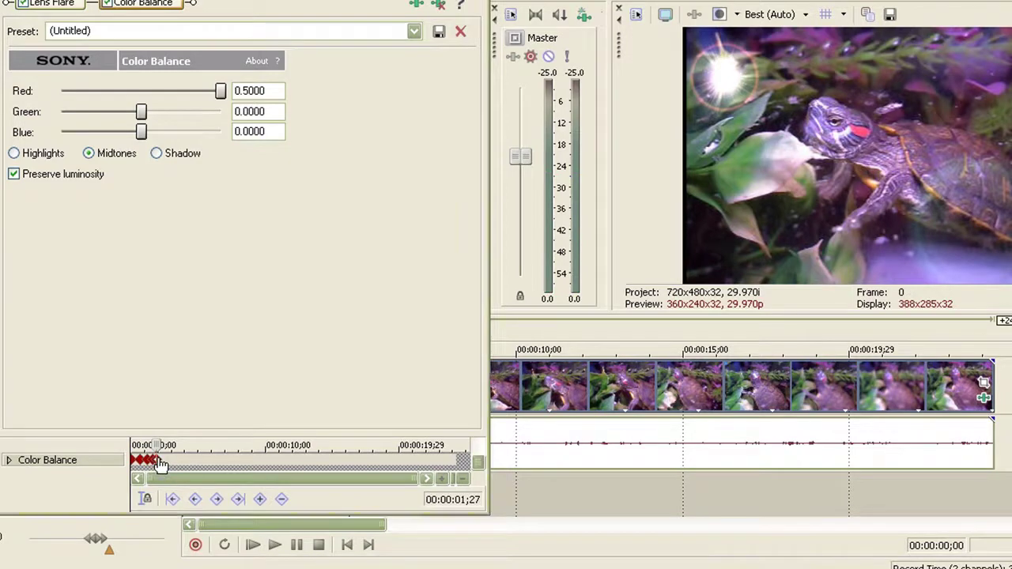
pyautogui.click(158, 462)
# - Copy the green Color Balance keyframe at frame 36 and paste it over the frame 57 keyframe
pyautogui.click(142, 462)
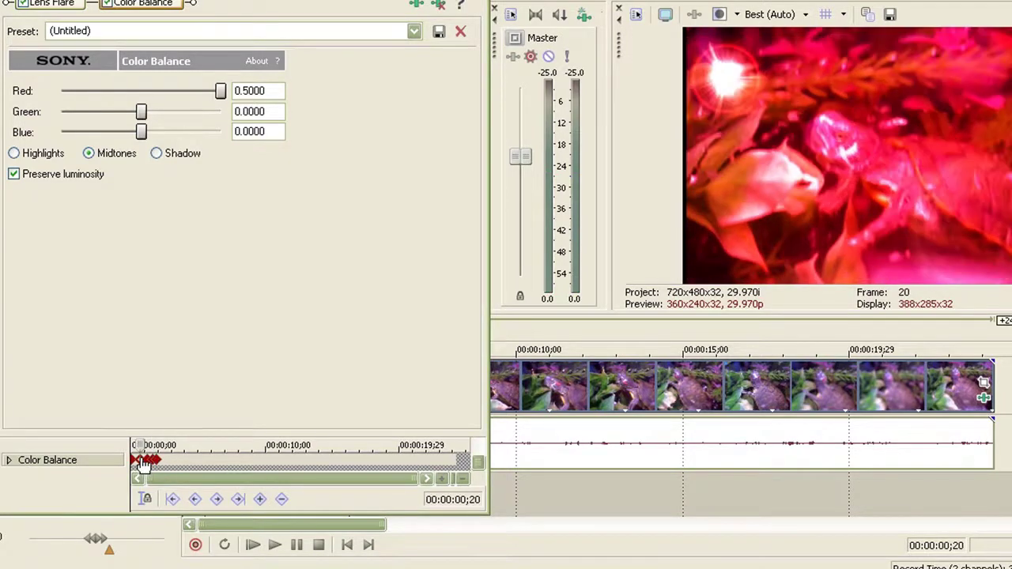
pyautogui.click(152, 460)
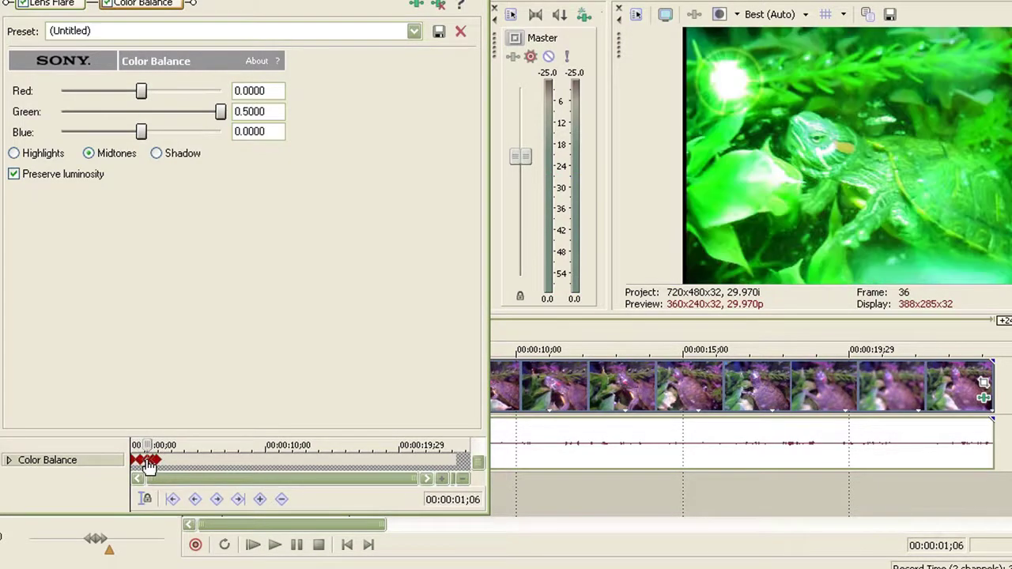
pyautogui.rightClick(151, 460)
pyautogui.click(181, 289)
pyautogui.click(159, 461)
pyautogui.rightClick(158, 461)
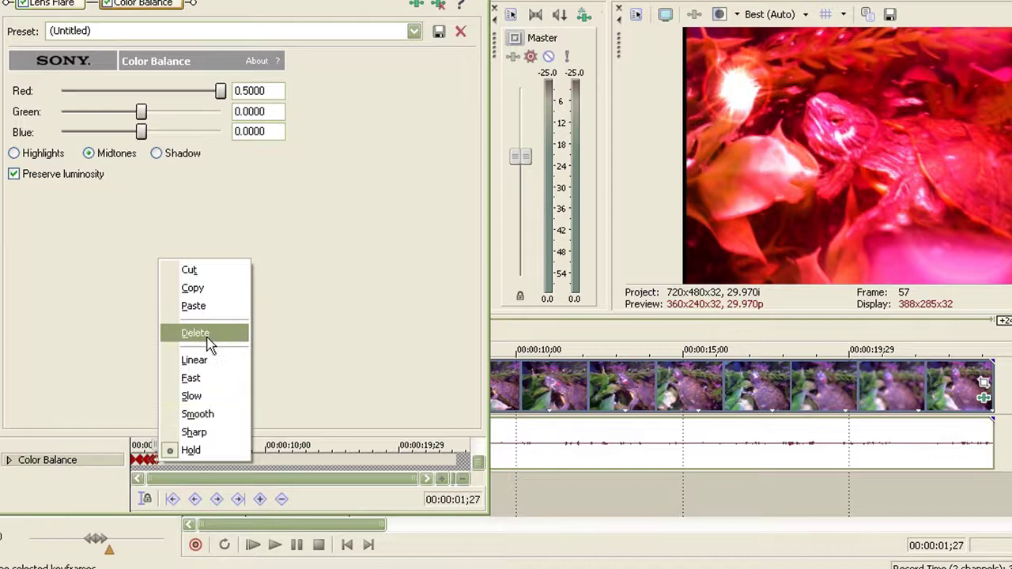
pyautogui.click(195, 311)
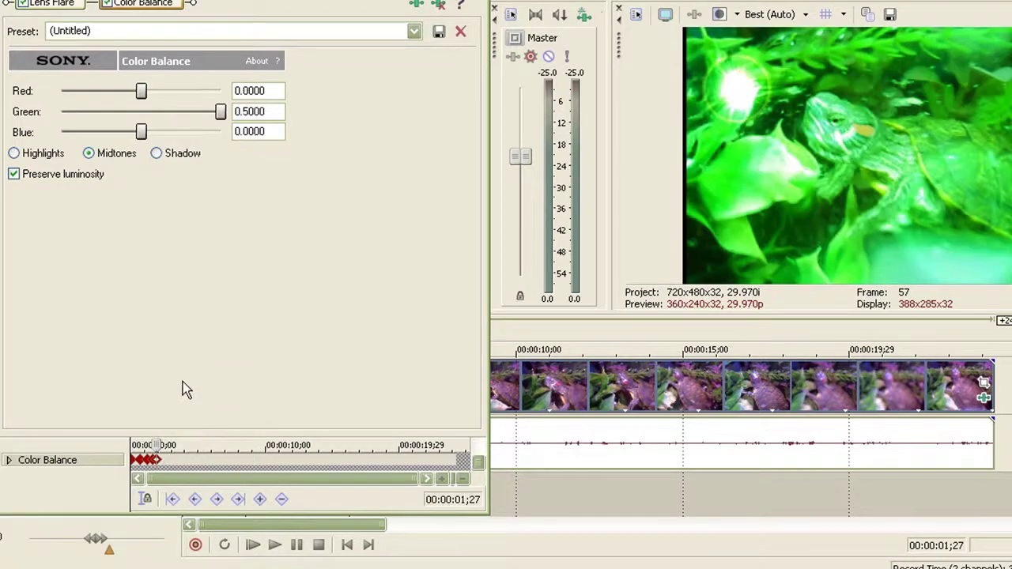
# - Review the red and green keyframes at frames 20 and 36
pyautogui.click(142, 461)
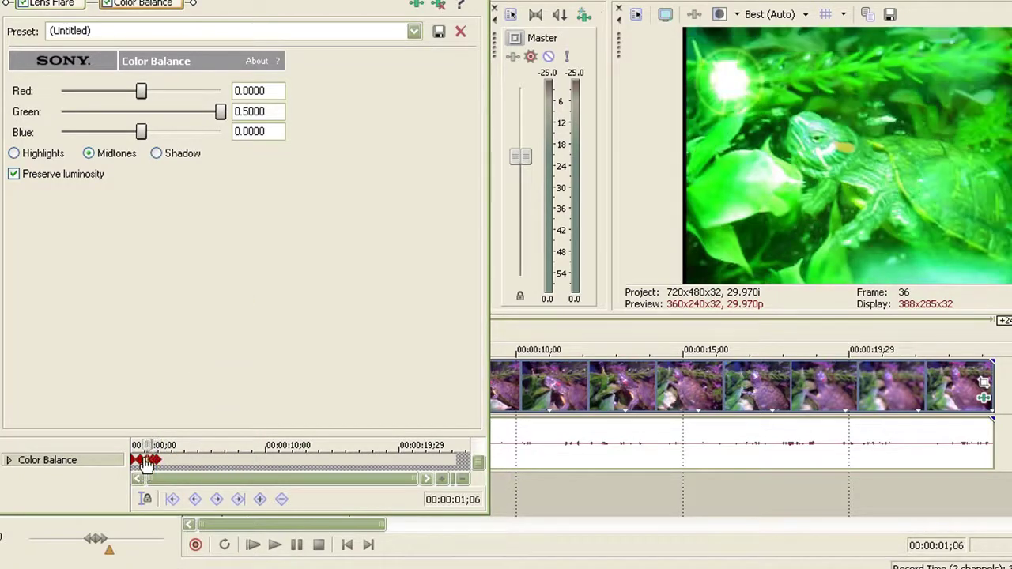
pyautogui.rightClick(141, 462)
pyautogui.press('Escape')
pyautogui.click(139, 465)
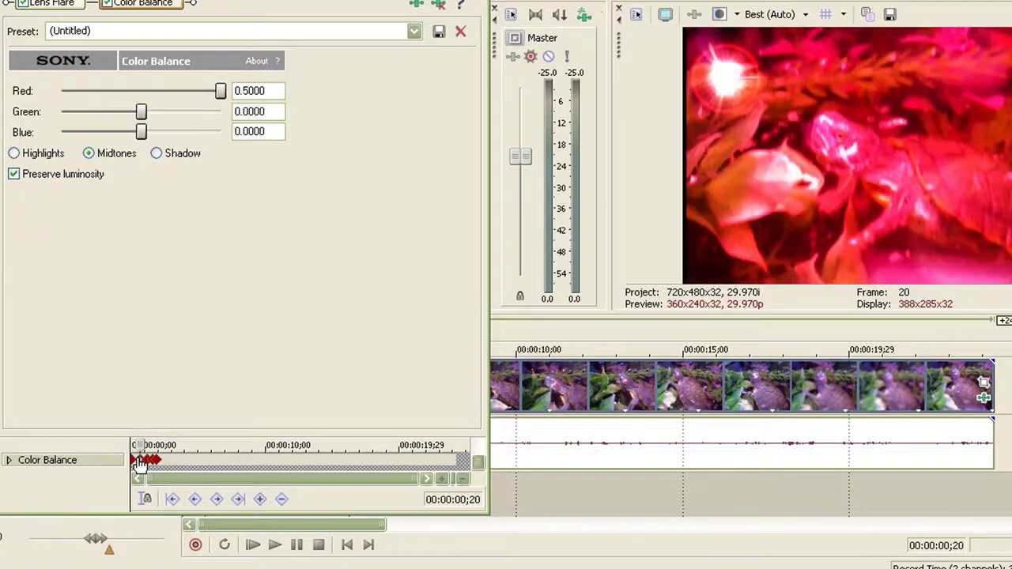
pyautogui.click(155, 463)
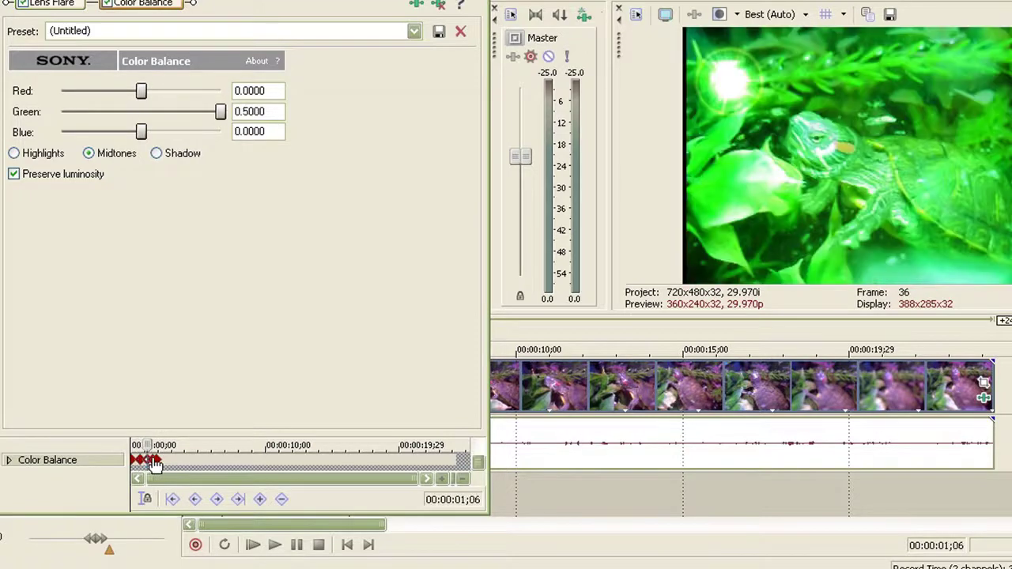
# - Copy the blue keyframe at frame 49 and paste it onto the frame 57 keyframe
pyautogui.click(158, 462)
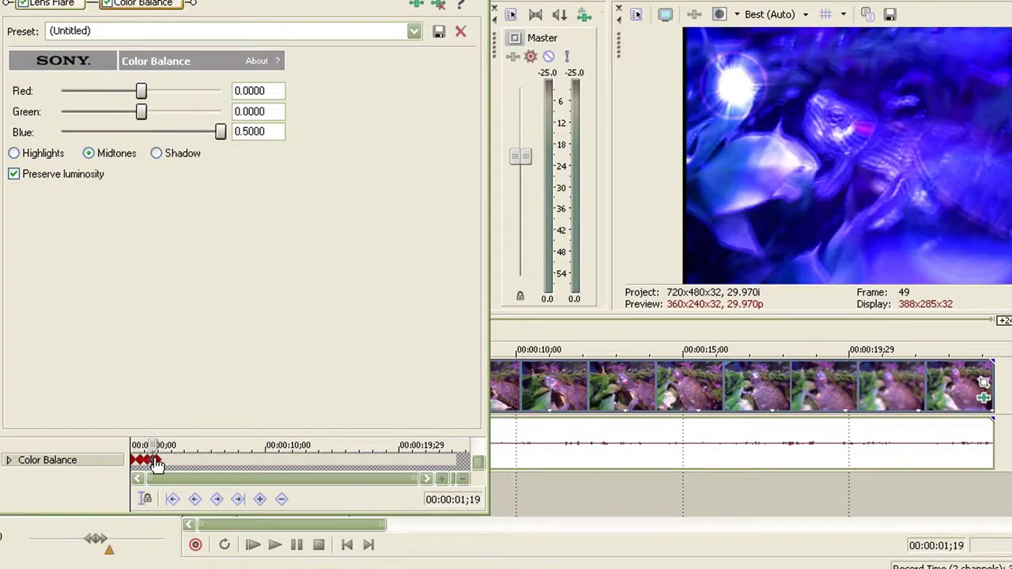
pyautogui.rightClick(157, 464)
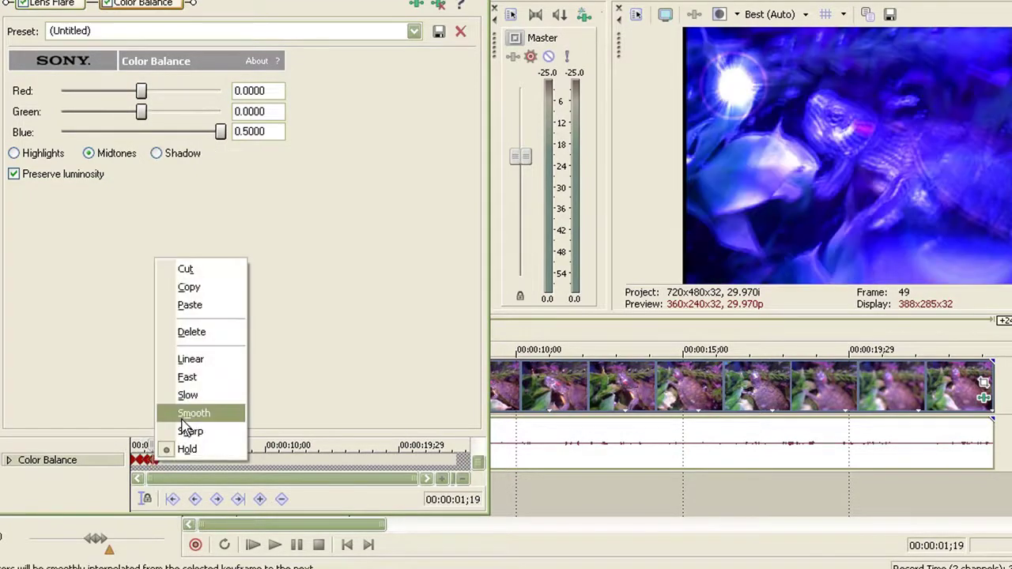
pyautogui.click(204, 293)
pyautogui.click(162, 463)
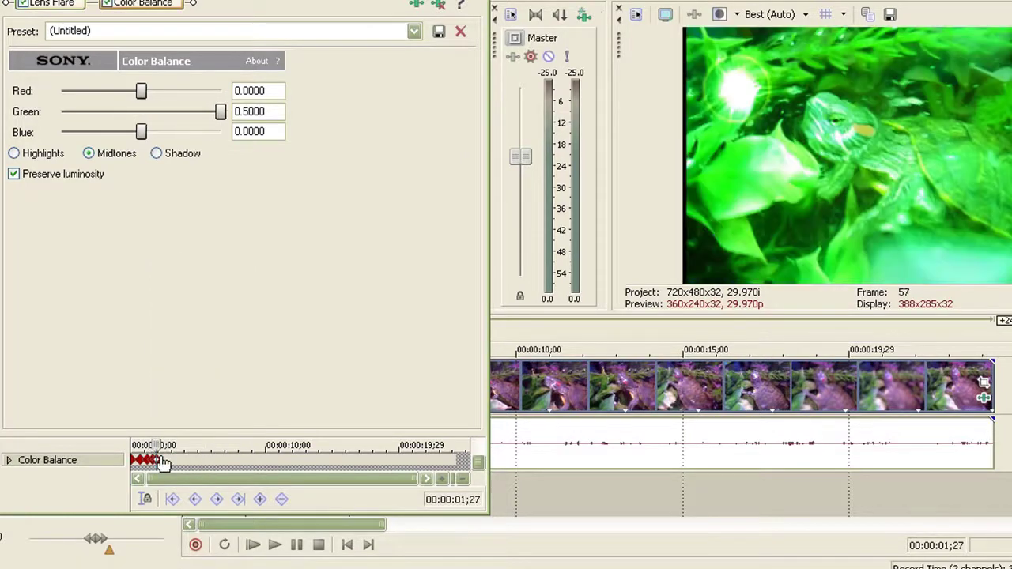
pyautogui.rightClick(163, 463)
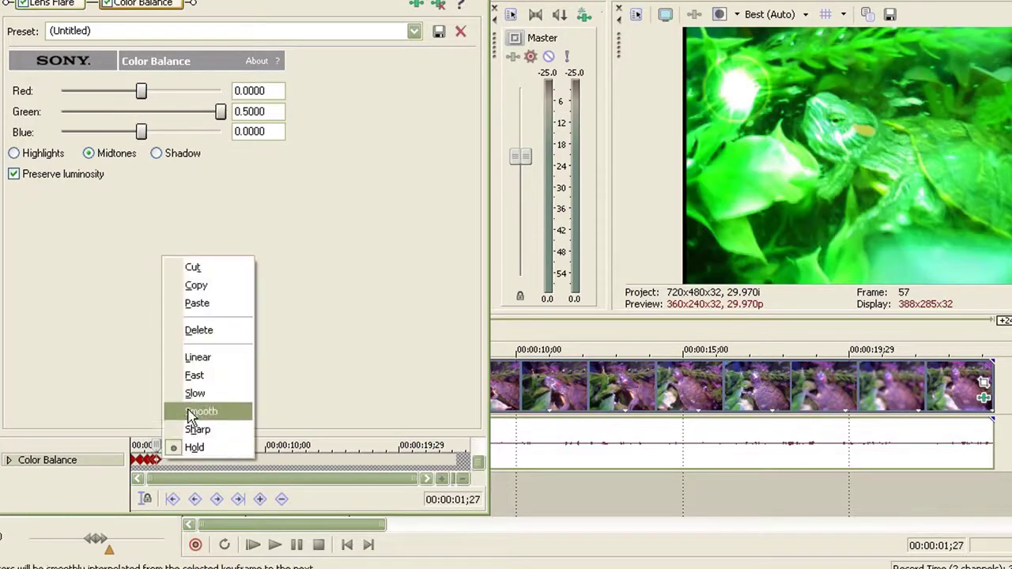
pyautogui.click(196, 307)
# - Set Slow interpolation on the red keyframe at the clip start
pyautogui.moveTo(176, 465)
pyautogui.mouseDown()
pyautogui.moveTo(114, 463)
pyautogui.moveTo(173, 450)
pyautogui.moveTo(215, 462)
pyautogui.moveTo(156, 466)
pyautogui.mouseUp()
pyautogui.rightClick(157, 467)
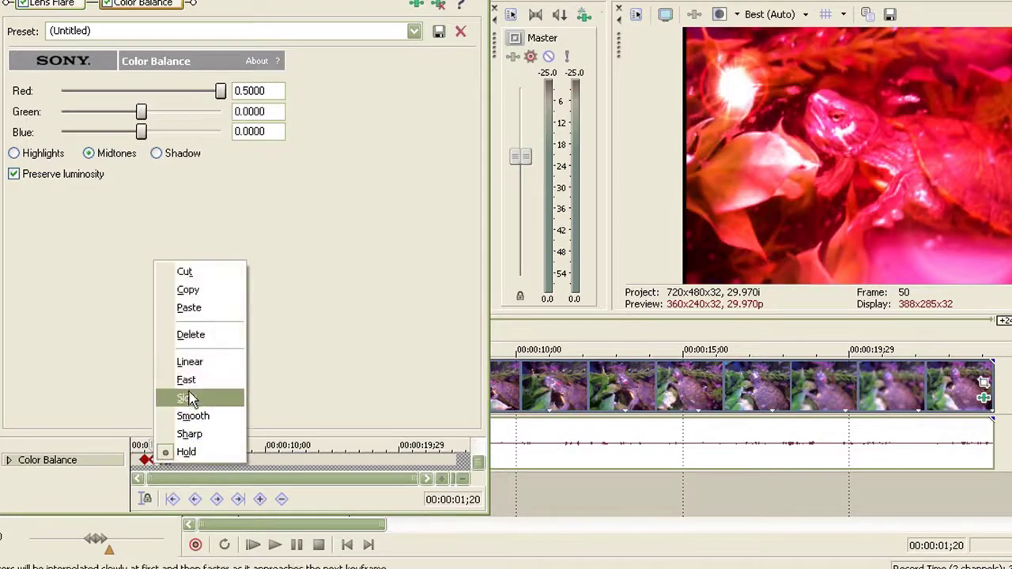
pyautogui.click(209, 296)
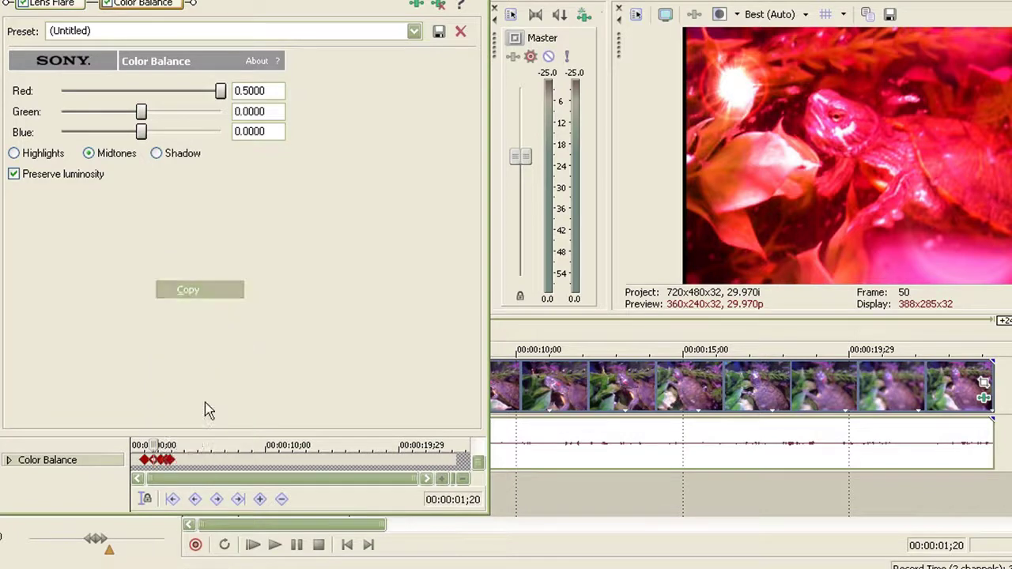
# - Nudge the blue keyframe slightly earlier and paste a green keyframe at frame 69
pyautogui.click(156, 467)
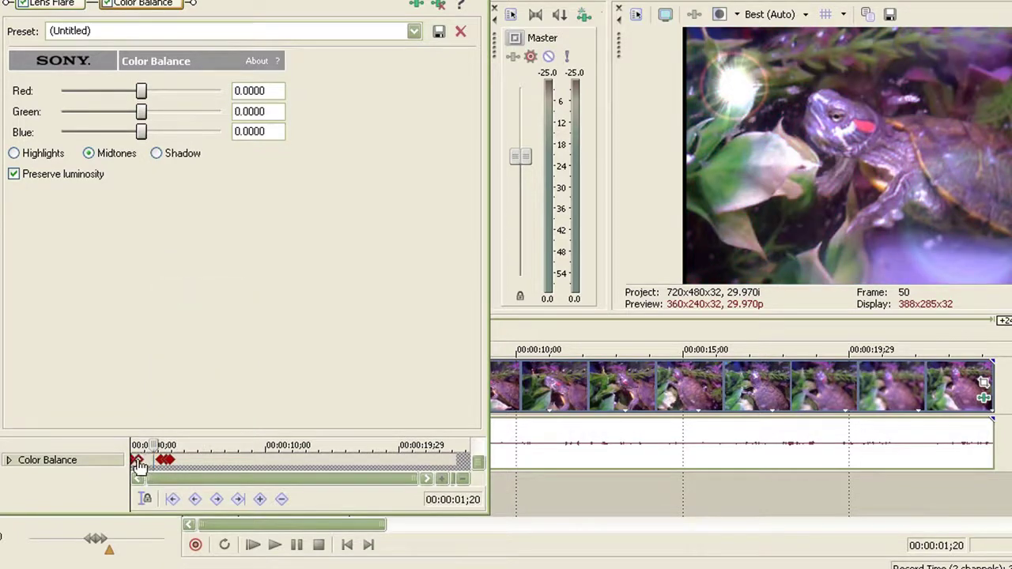
pyautogui.click(176, 467)
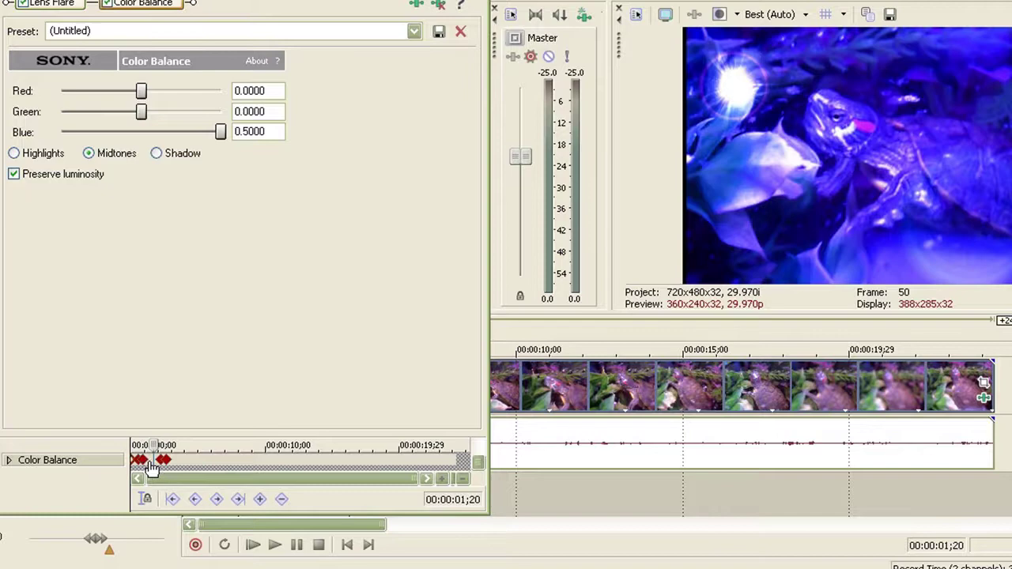
pyautogui.moveTo(163, 460); pyautogui.dragTo(155, 461)
pyautogui.rightClick(161, 467)
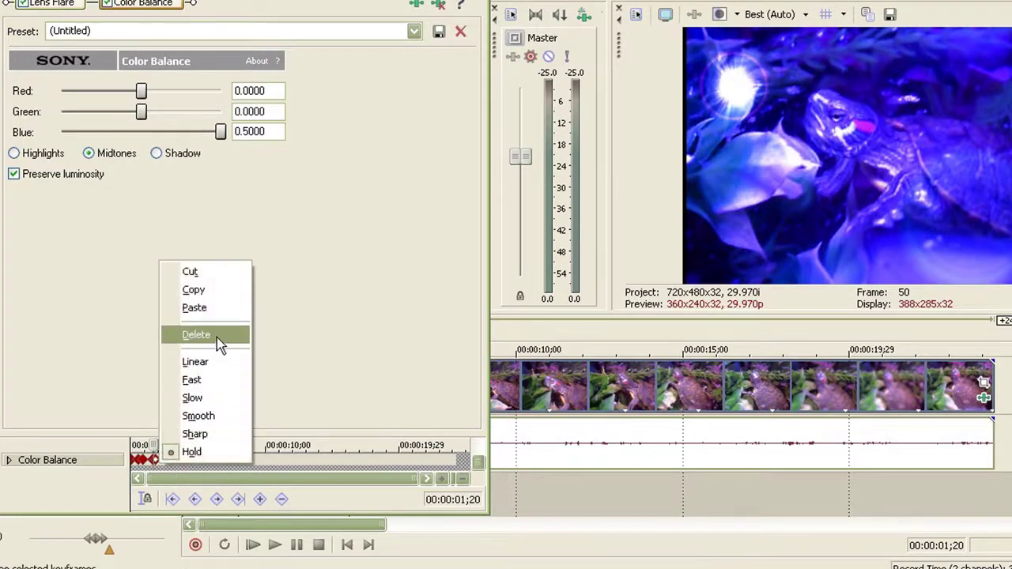
pyautogui.click(204, 309)
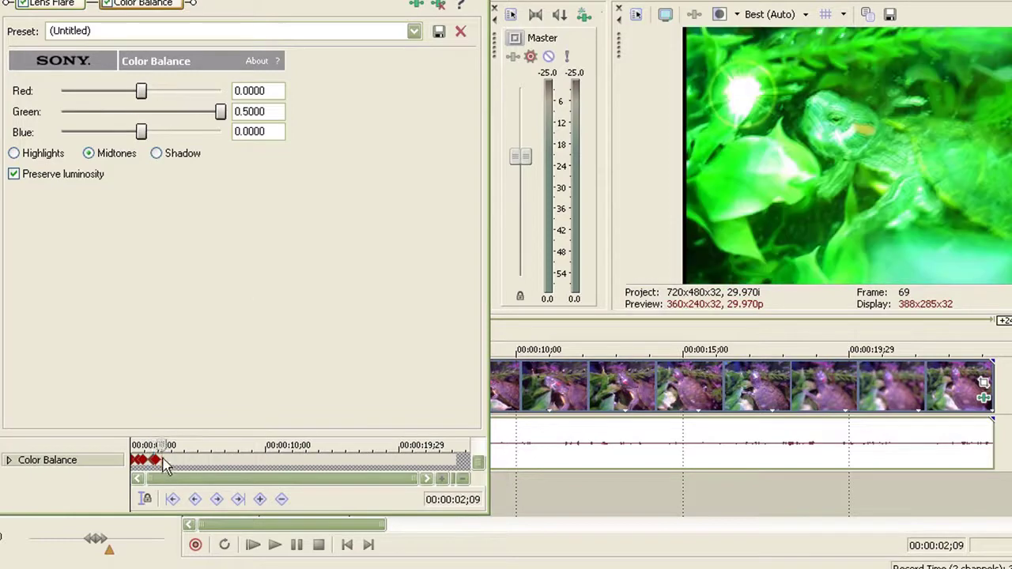
pyautogui.rightClick(164, 461)
pyautogui.click(212, 307)
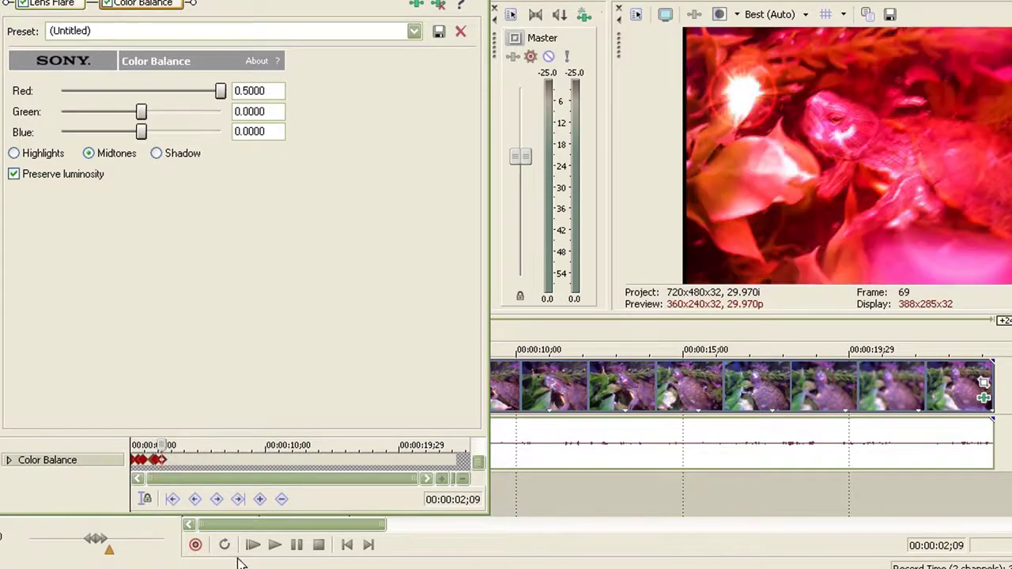
pyautogui.click(346, 545)
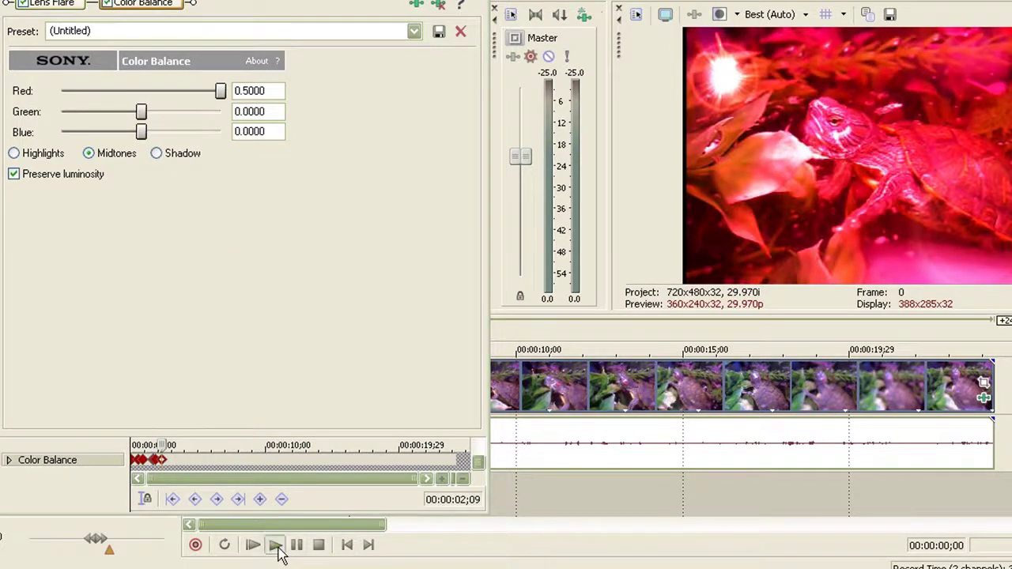
pyautogui.click(275, 545)
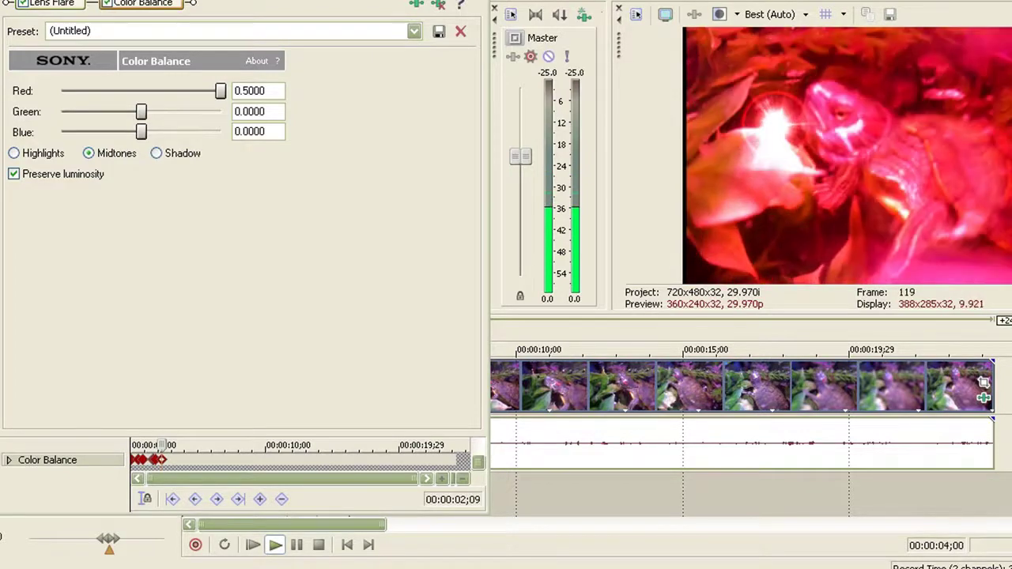
pyautogui.click(320, 545)
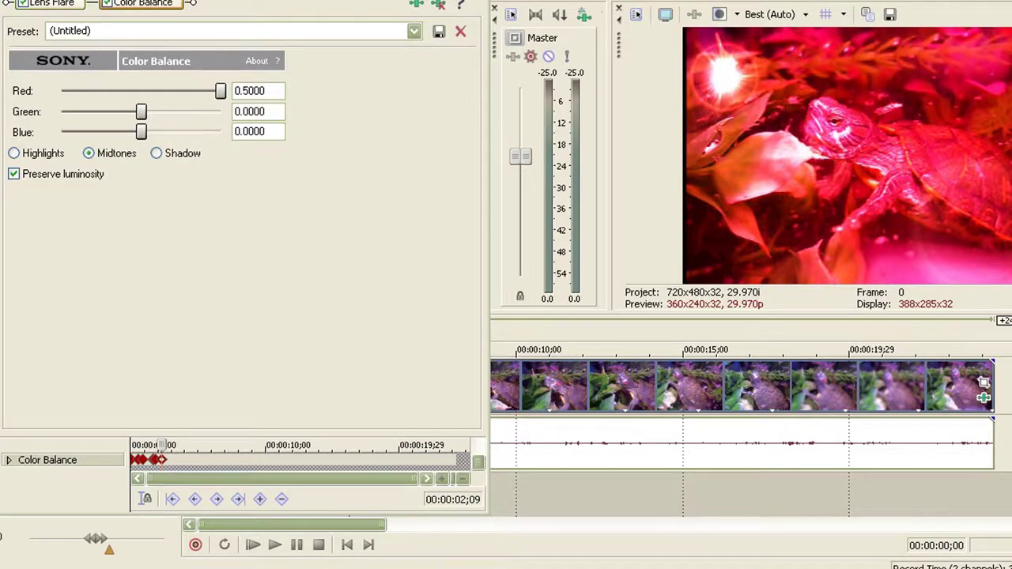
pyautogui.hotkey('alt', 'F4')
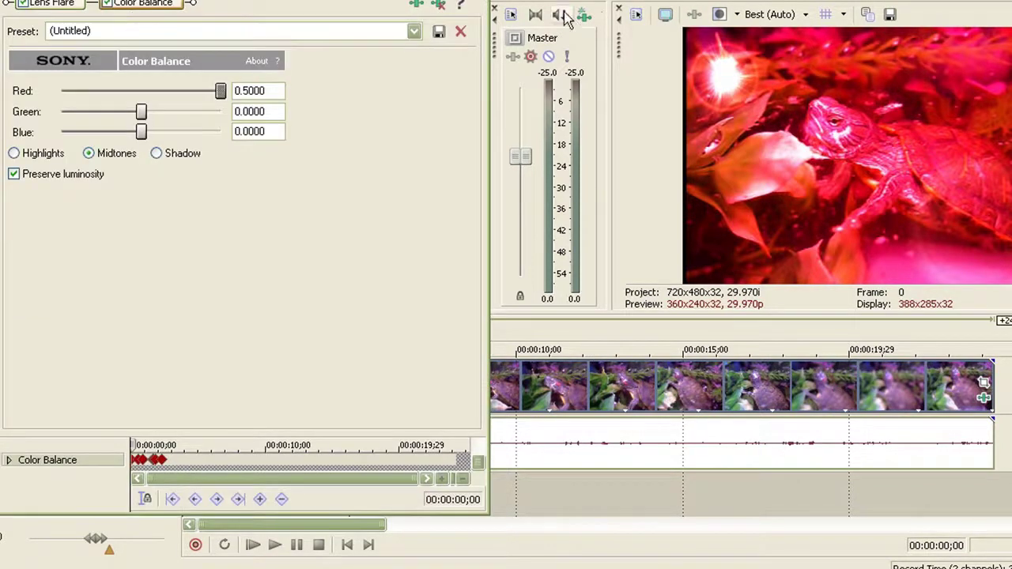
# - Add Sony Bump Map to the clip's effect chain from the Plug-In Chooser
pyautogui.click(418, 6)
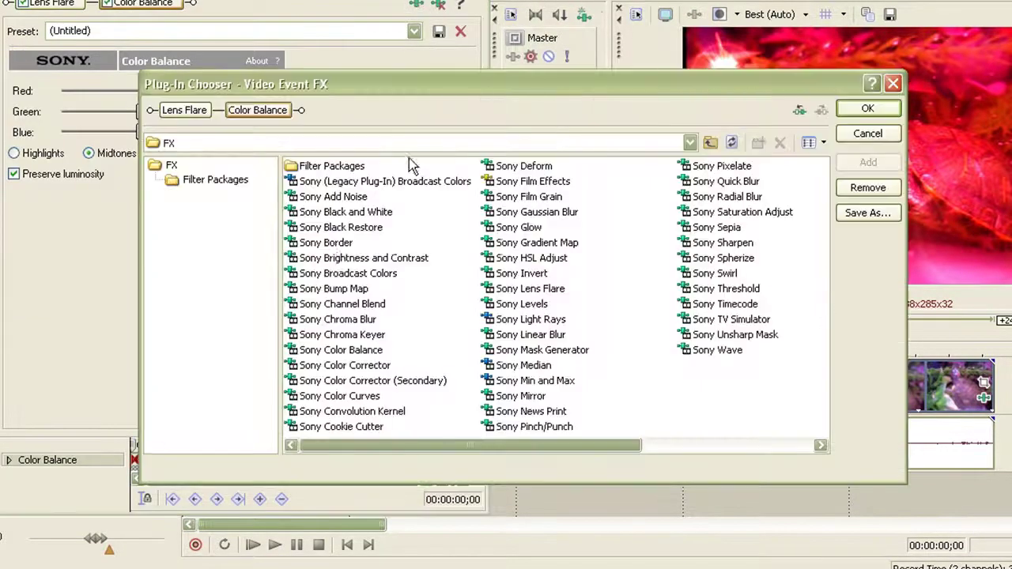
pyautogui.click(355, 290)
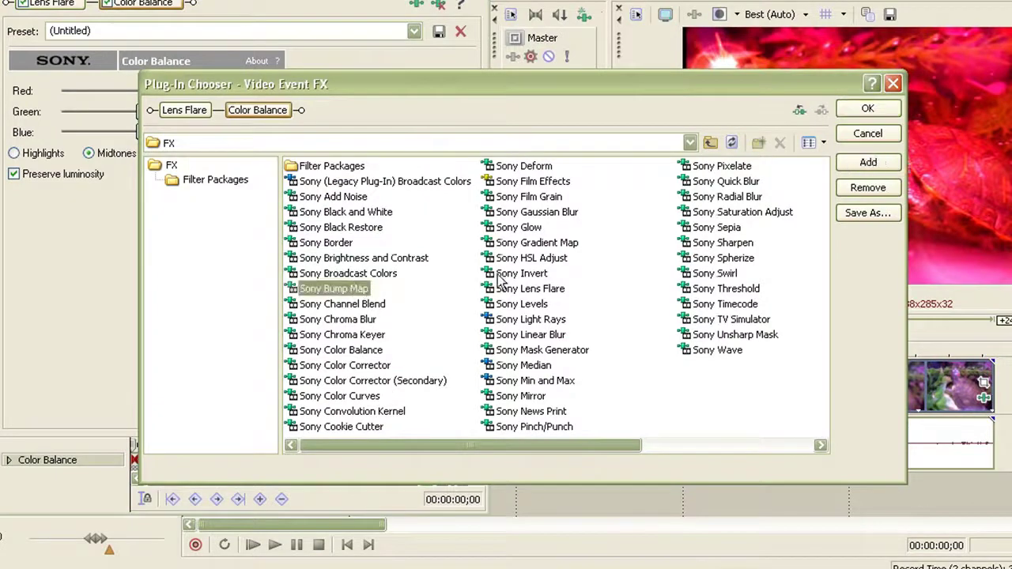
pyautogui.click(868, 161)
pyautogui.click(867, 107)
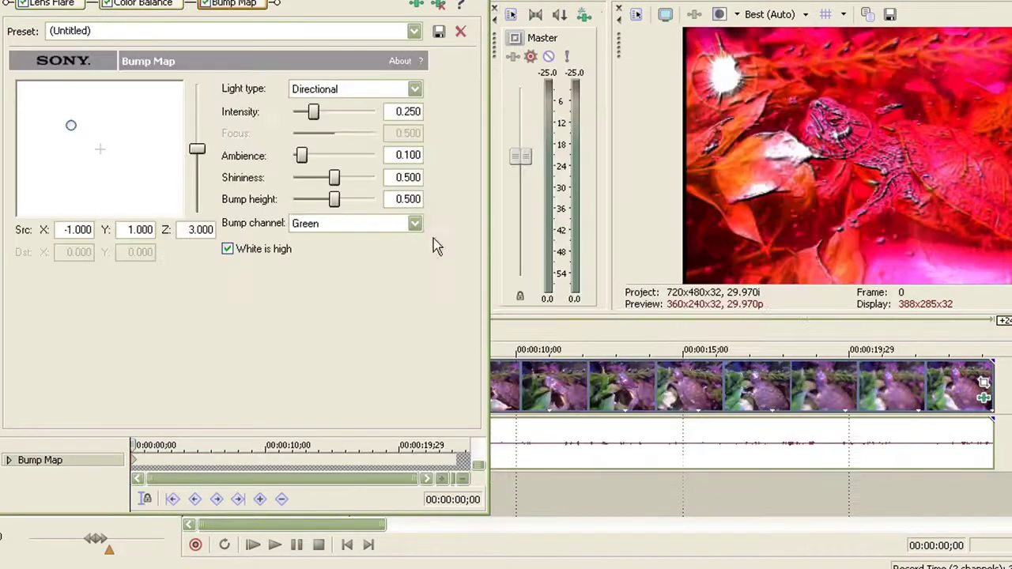
# - Raise Bump Map intensity to about 0.65, increase ambience, light height and bump height, then remove it
pyautogui.moveTo(316, 115)
pyautogui.mouseDown()
pyautogui.moveTo(378, 110)
pyautogui.moveTo(350, 116)
pyautogui.mouseUp()
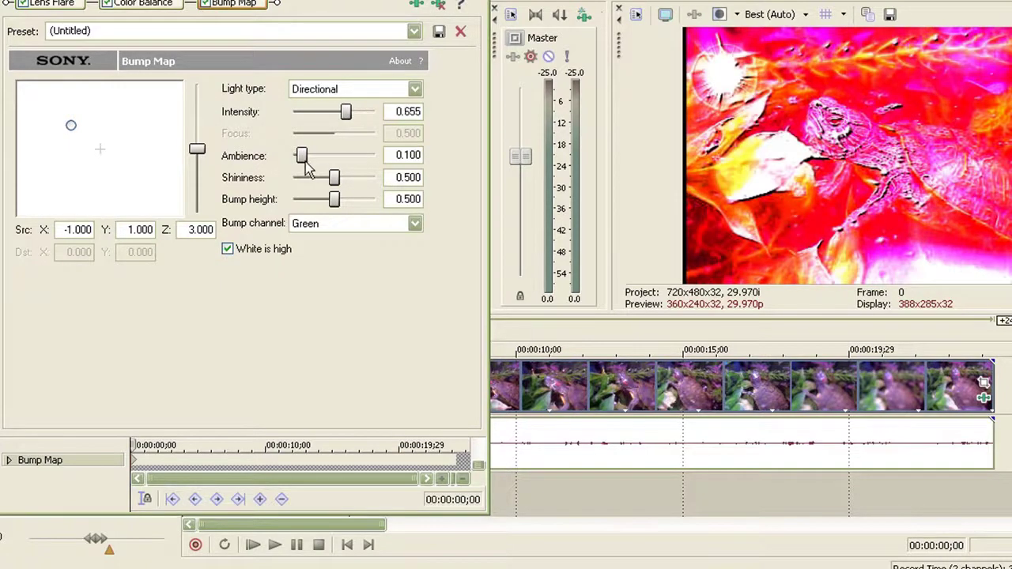
pyautogui.moveTo(301, 156)
pyautogui.mouseDown()
pyautogui.moveTo(358, 156)
pyautogui.moveTo(344, 158)
pyautogui.mouseUp()
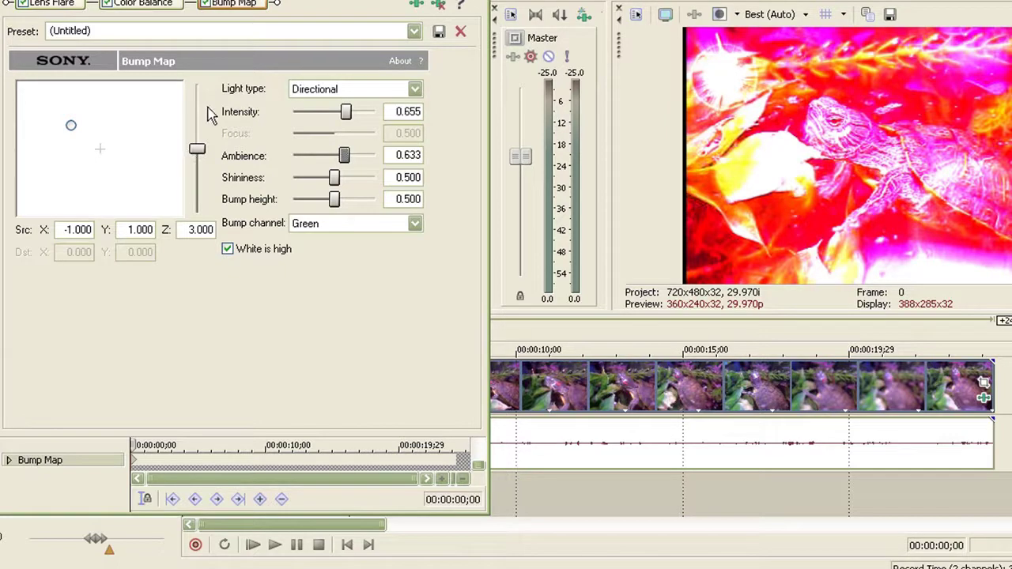
pyautogui.moveTo(200, 158); pyautogui.dragTo(197, 85)
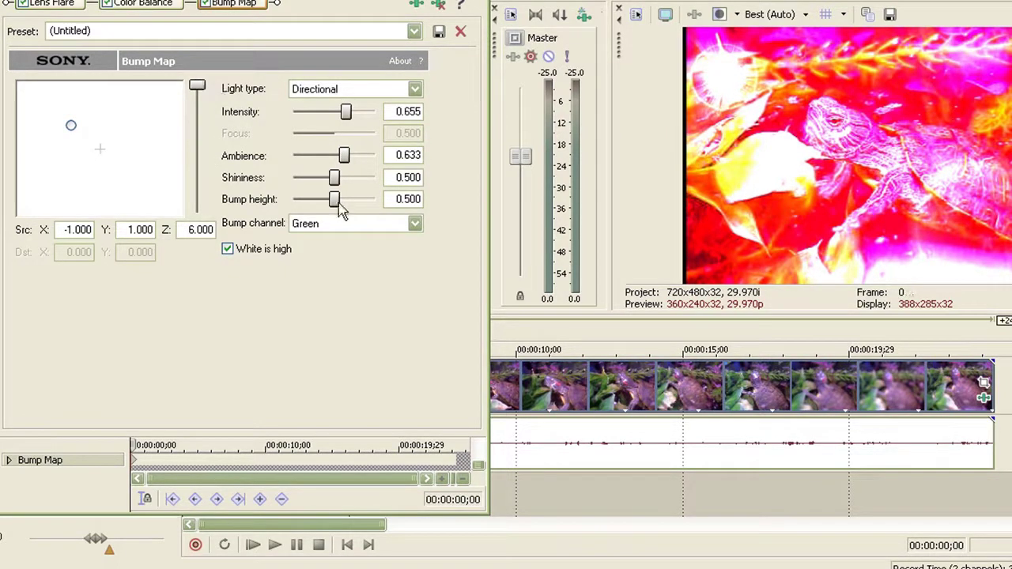
pyautogui.moveTo(334, 200); pyautogui.dragTo(379, 212)
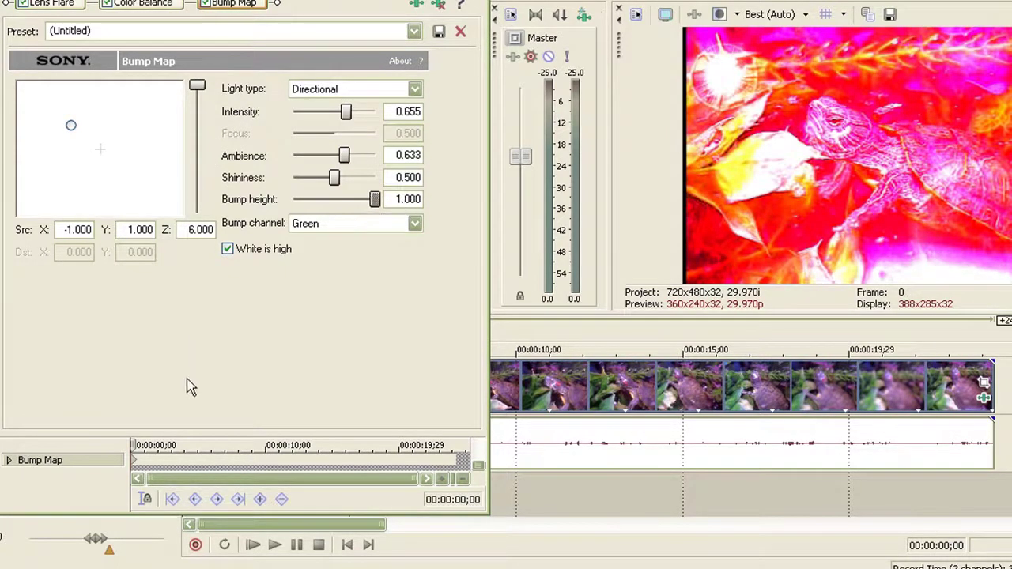
pyautogui.click(438, 4)
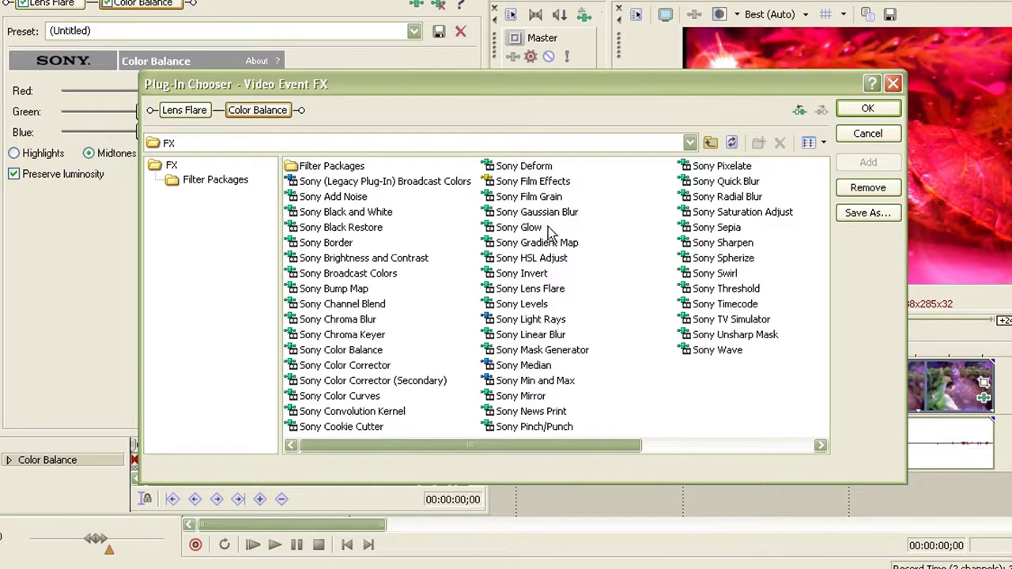
# - Add Sony HSL Adjust to the clip with a starting hue shift that turns it blue
pyautogui.click(554, 258)
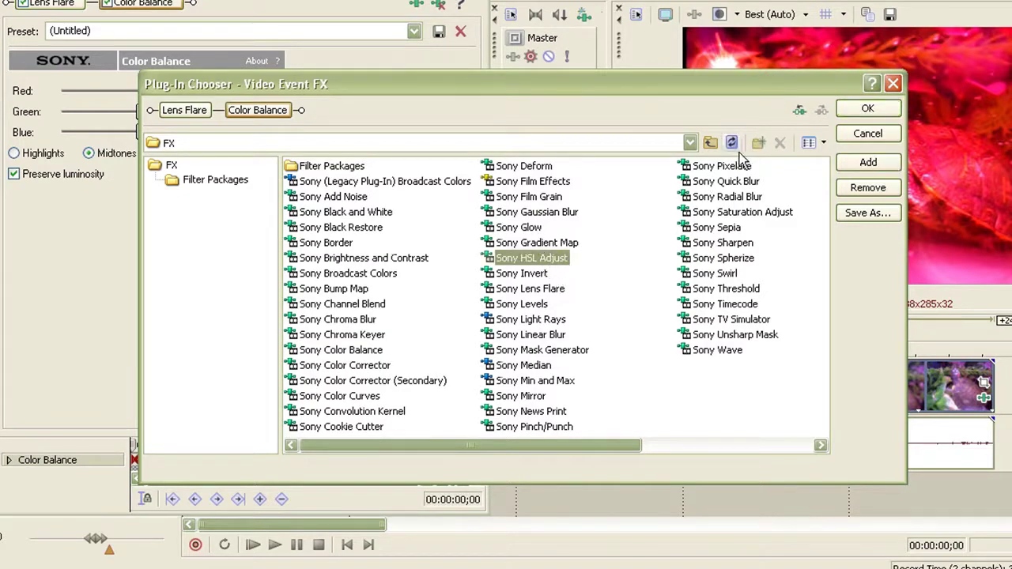
pyautogui.click(867, 163)
pyautogui.click(867, 108)
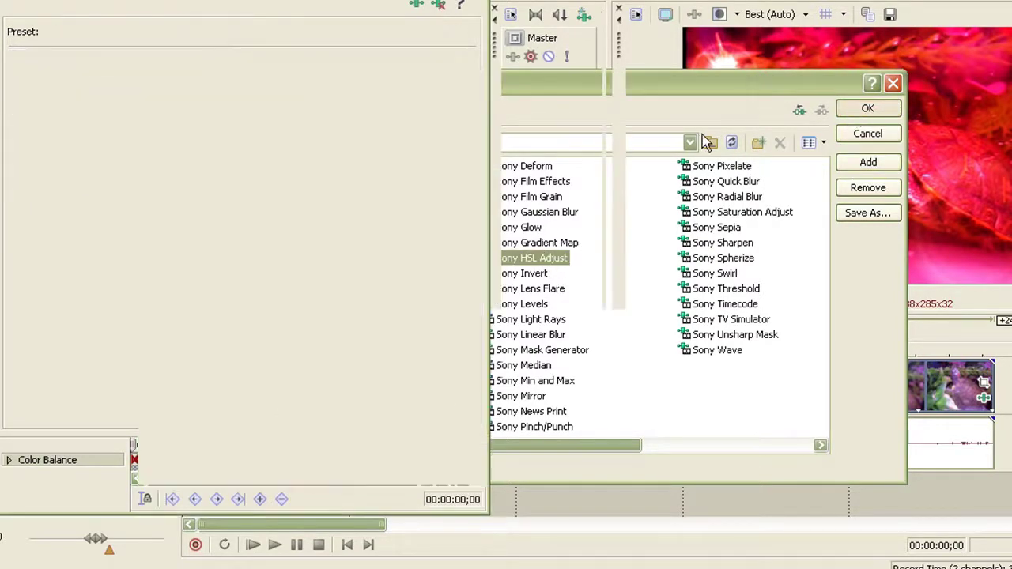
pyautogui.moveTo(76, 88)
pyautogui.mouseDown()
pyautogui.moveTo(227, 88)
pyautogui.moveTo(178, 88)
pyautogui.mouseUp()
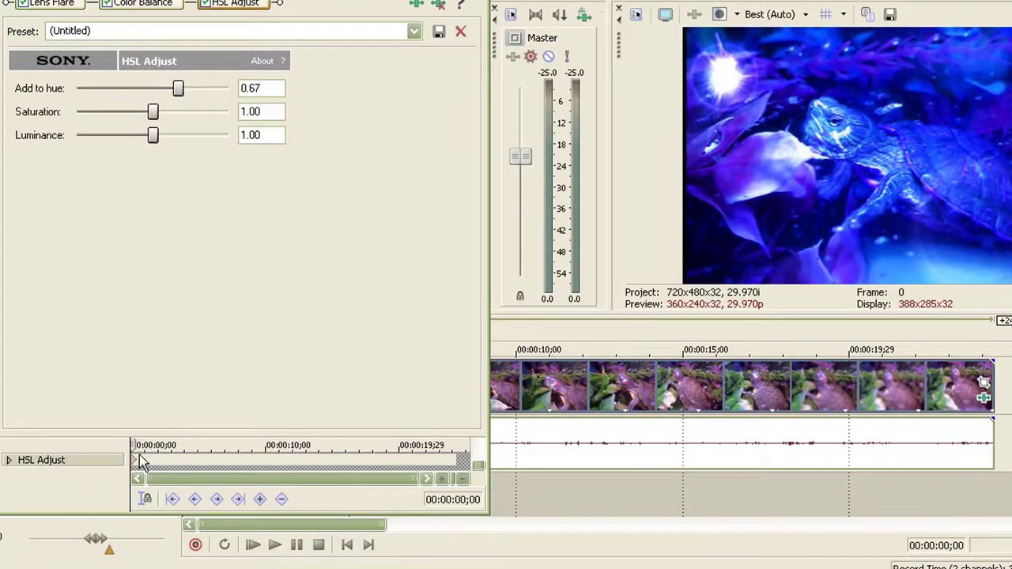
# - Keyframe hue red at four seconds, blue at nine, then green near the end with maximum saturation and luminance
pyautogui.moveTo(140, 463); pyautogui.dragTo(190, 463)
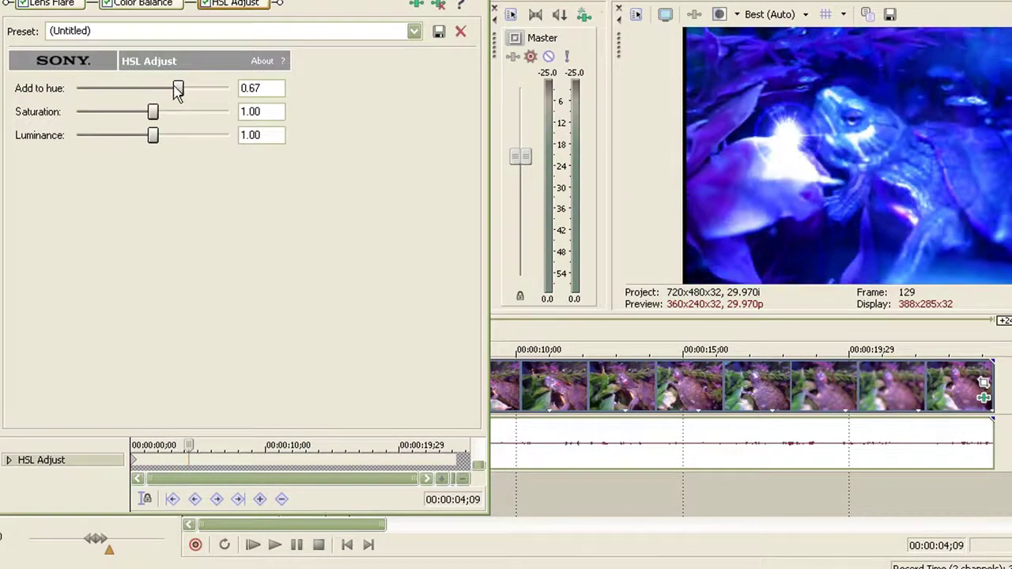
pyautogui.moveTo(178, 89); pyautogui.dragTo(228, 89)
pyautogui.moveTo(189, 447); pyautogui.dragTo(254, 447)
pyautogui.moveTo(228, 89); pyautogui.dragTo(178, 89)
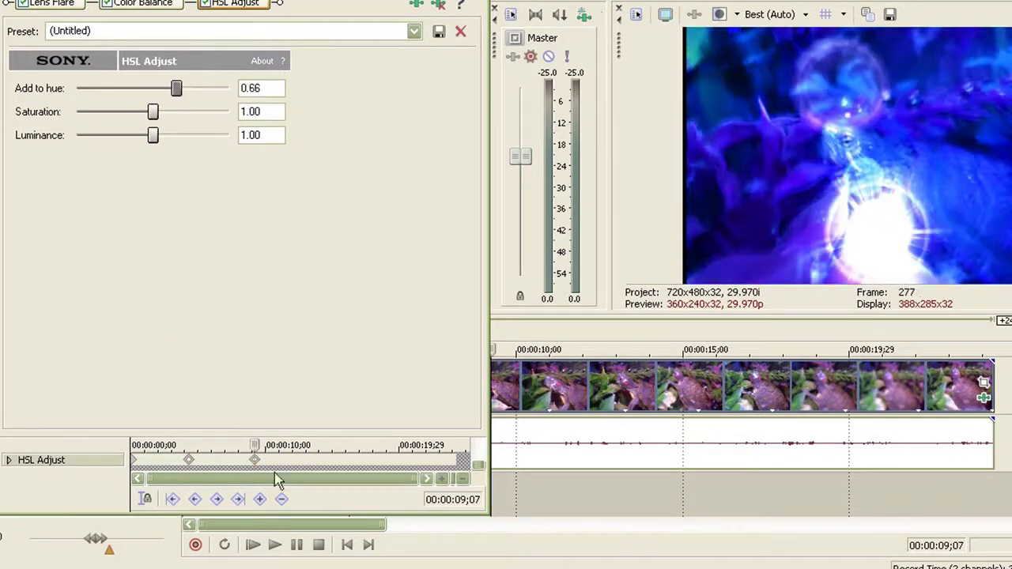
pyautogui.moveTo(255, 447); pyautogui.dragTo(350, 447)
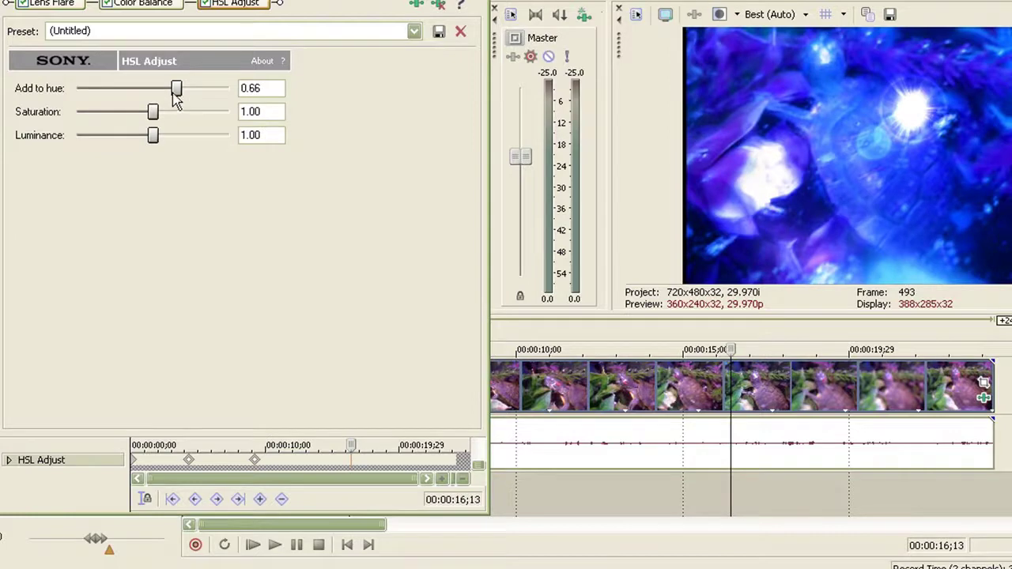
pyautogui.moveTo(176, 89); pyautogui.dragTo(109, 88)
pyautogui.moveTo(351, 447); pyautogui.dragTo(403, 446)
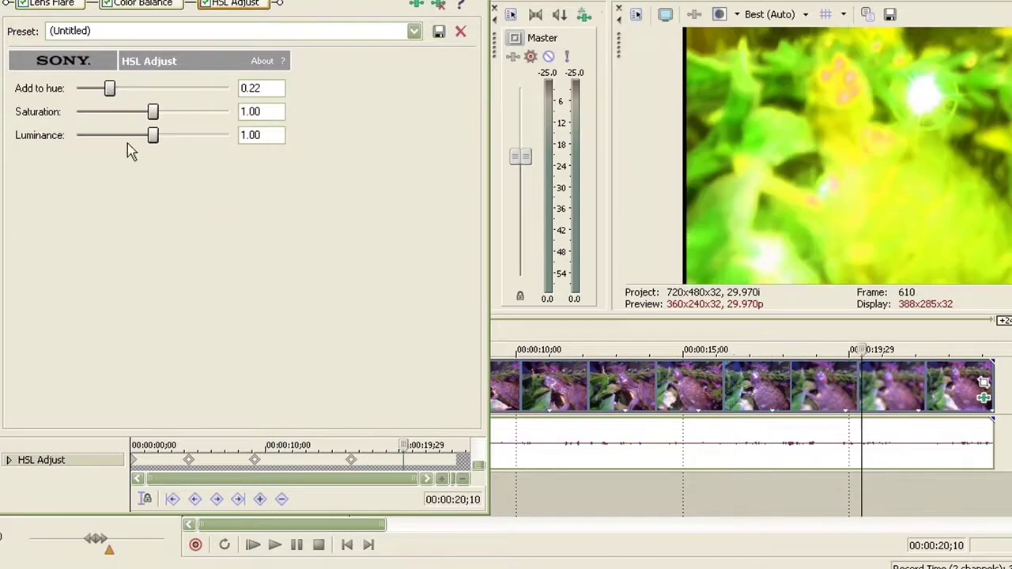
pyautogui.moveTo(153, 112); pyautogui.dragTo(207, 112)
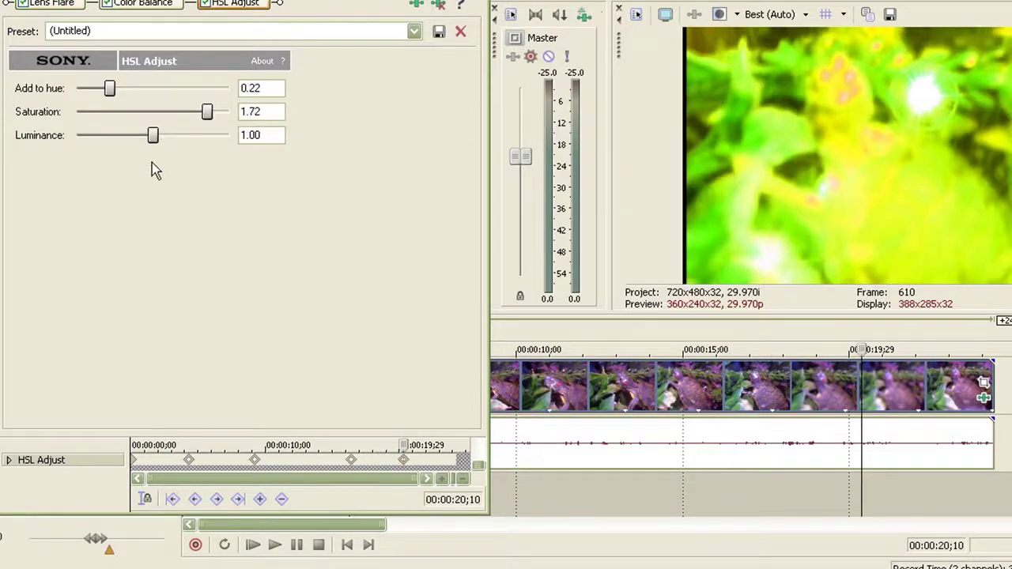
pyautogui.moveTo(153, 135); pyautogui.dragTo(327, 151)
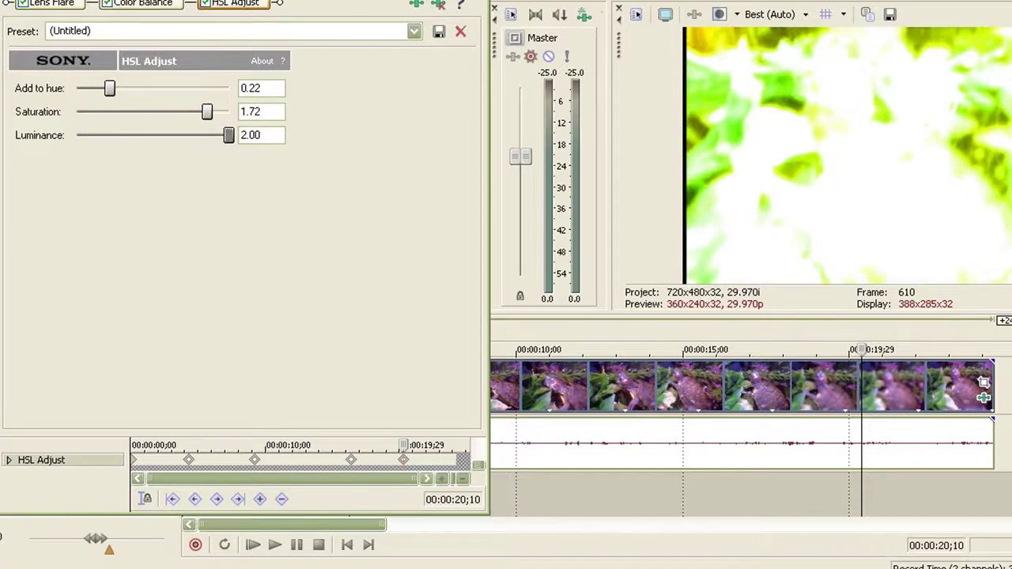
pyautogui.click(346, 545)
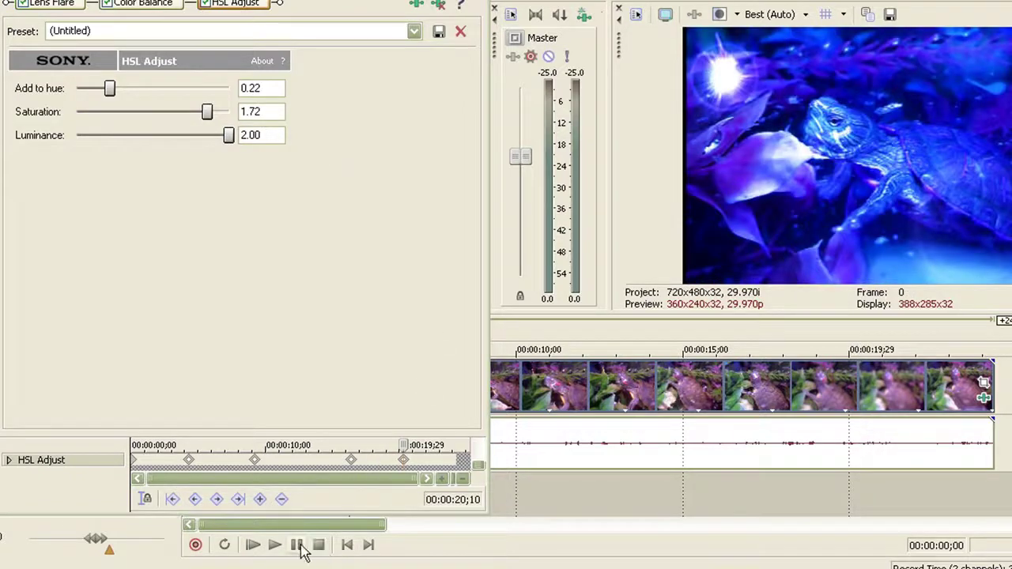
pyautogui.click(275, 544)
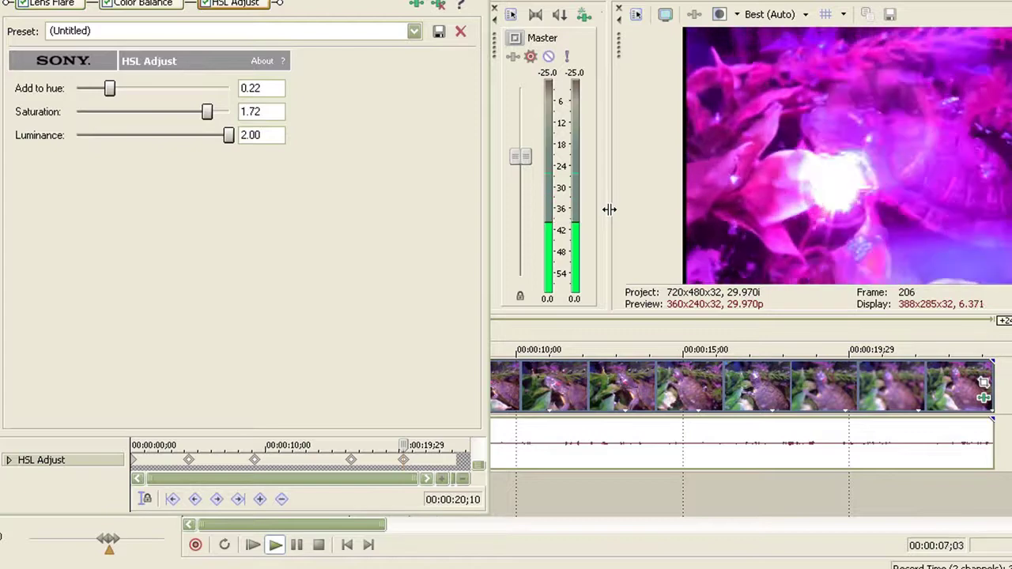
pyautogui.click(348, 546)
pyautogui.click(318, 545)
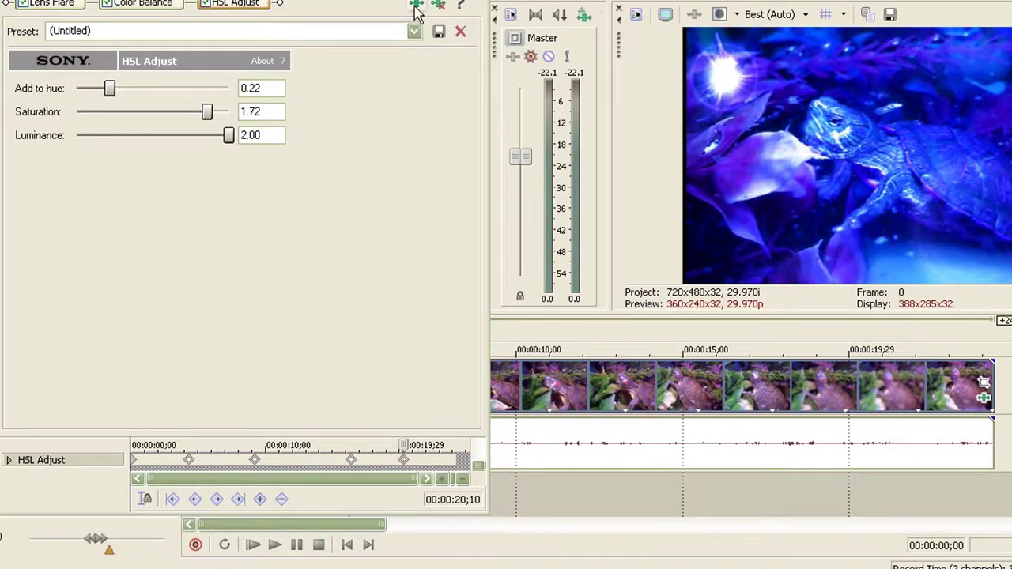
pyautogui.click(415, 4)
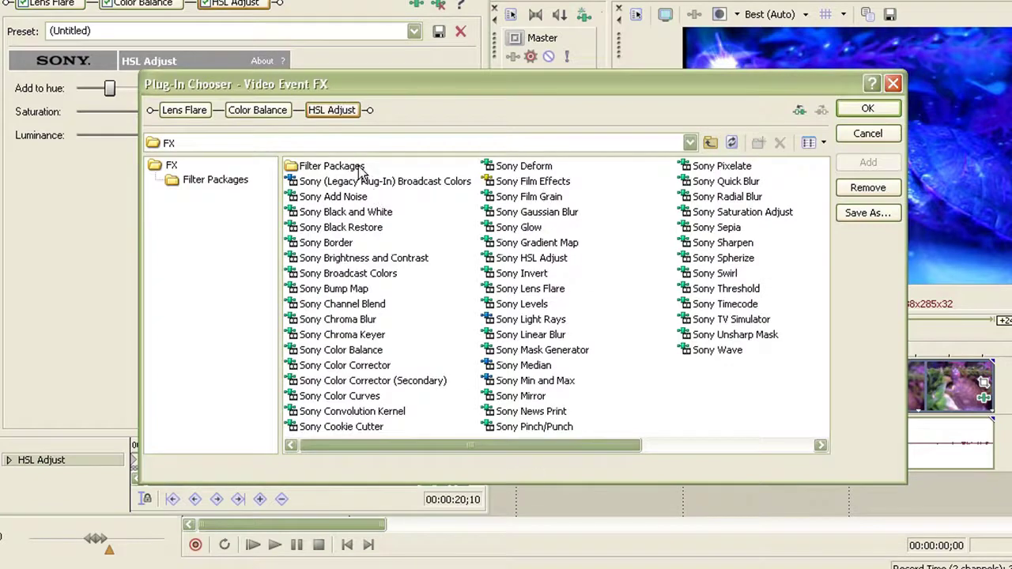
pyautogui.click(358, 197)
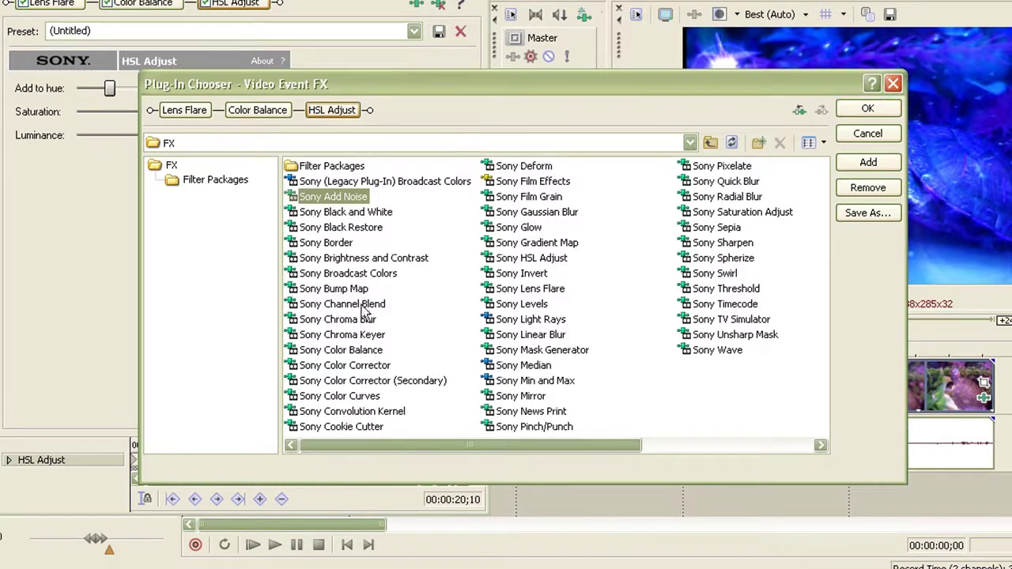
pyautogui.click(867, 111)
pyautogui.click(893, 84)
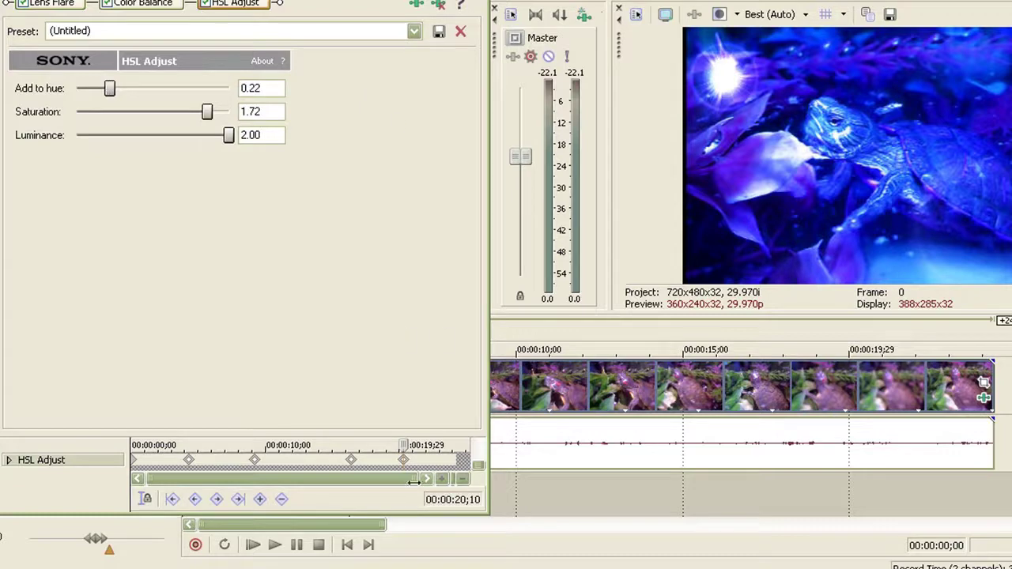
pyautogui.moveTo(405, 445)
pyautogui.mouseDown()
pyautogui.moveTo(128, 443)
pyautogui.moveTo(192, 443)
pyautogui.moveTo(181, 442)
pyautogui.mouseUp()
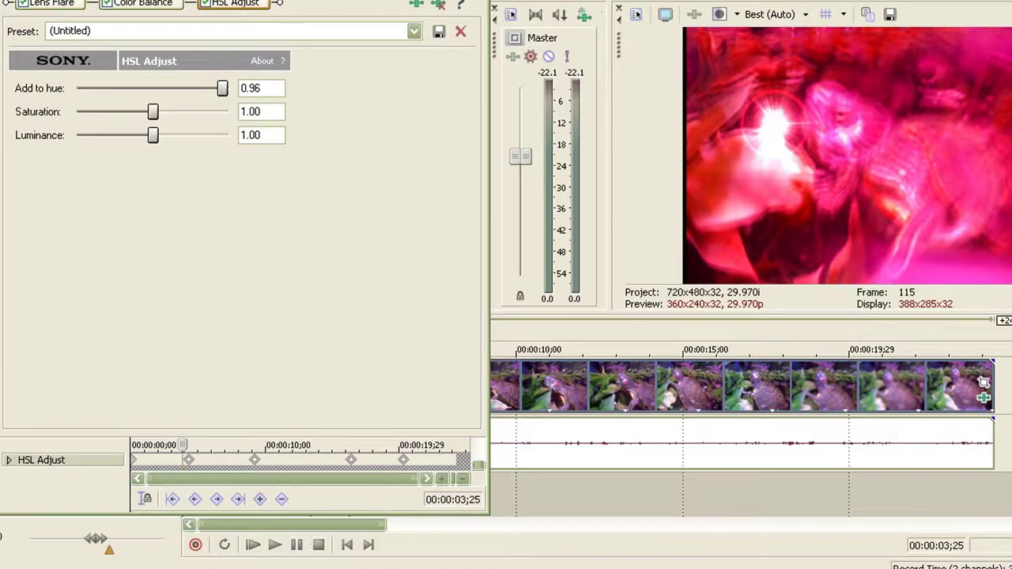
pyautogui.click(417, 5)
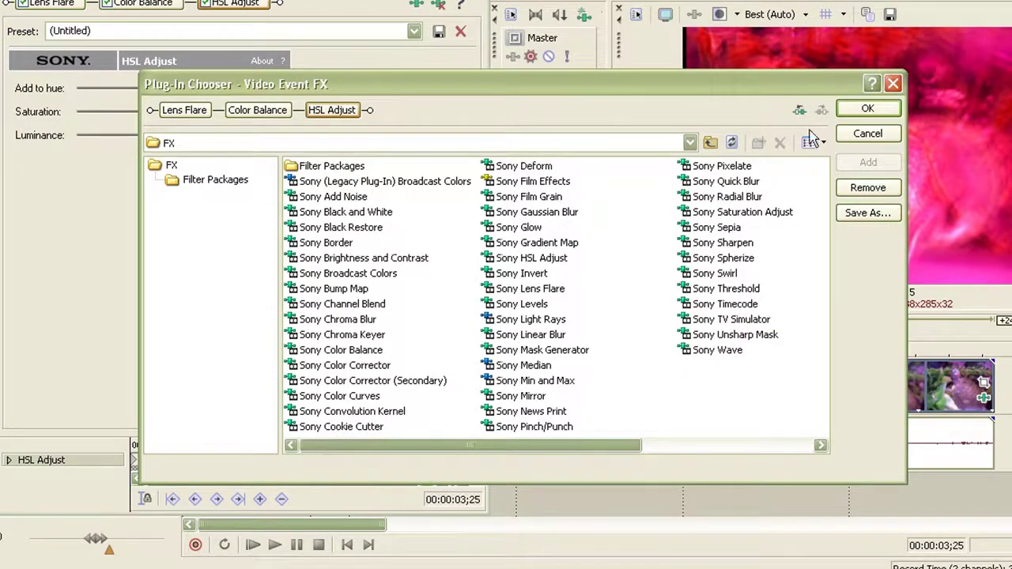
pyautogui.click(893, 84)
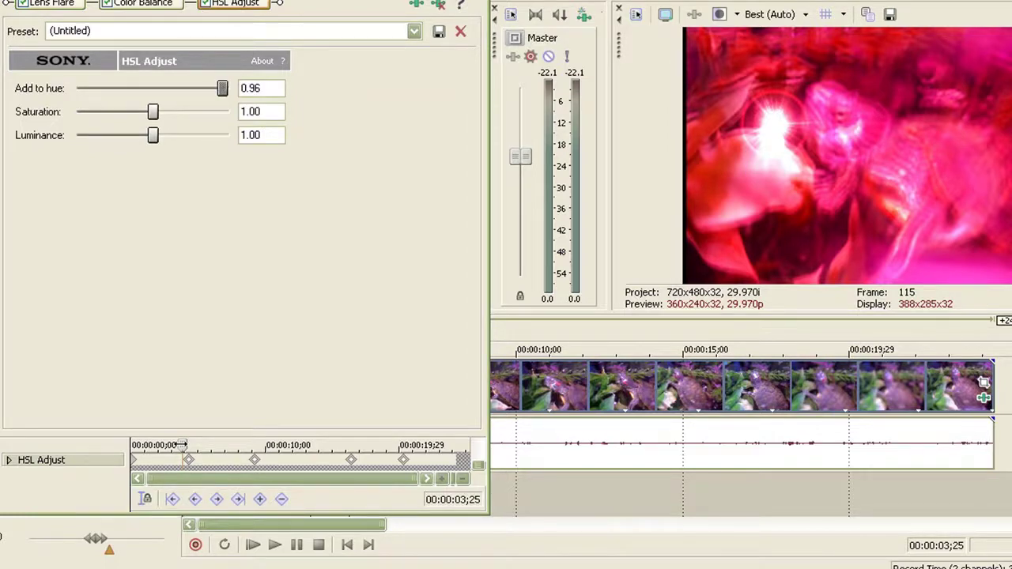
pyautogui.moveTo(182, 446)
pyautogui.mouseDown()
pyautogui.moveTo(133, 448)
pyautogui.moveTo(433, 449)
pyautogui.moveTo(397, 447)
pyautogui.mouseUp()
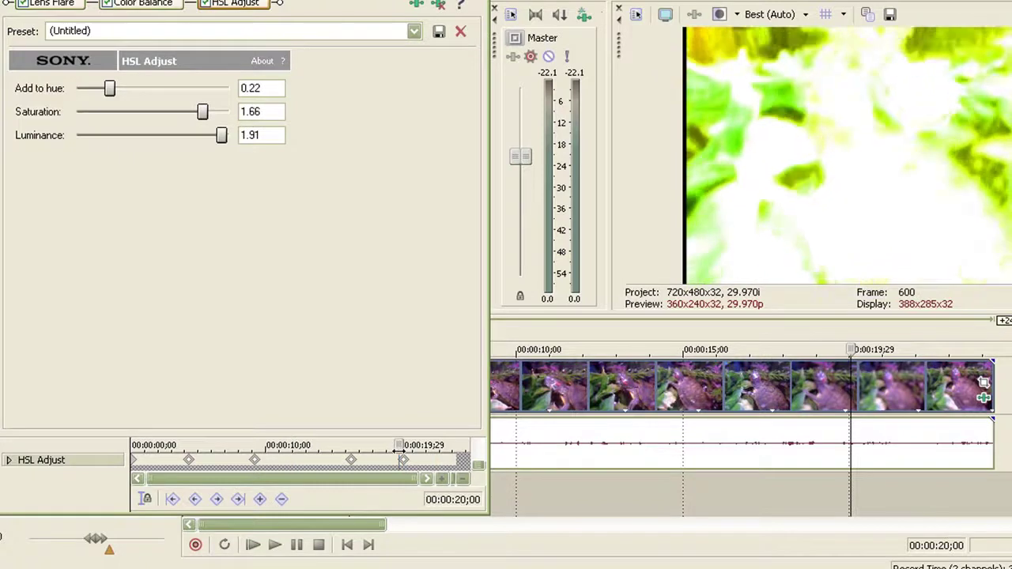